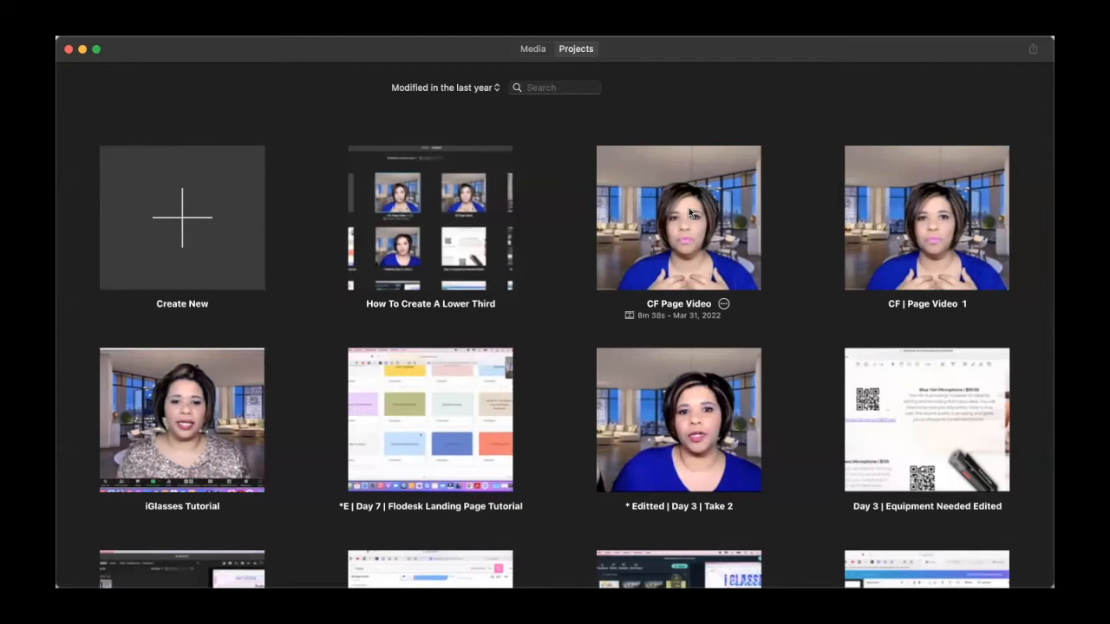
Step: Open the CF Page Video project and play its opening to review the animated lower third
double_click(690, 215)
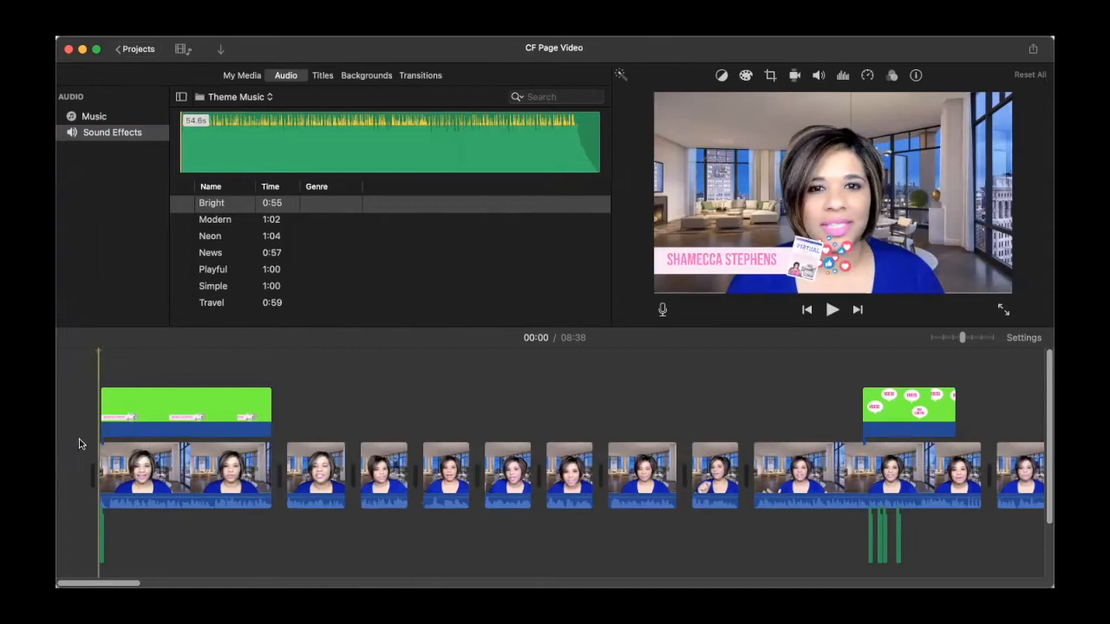
click(833, 312)
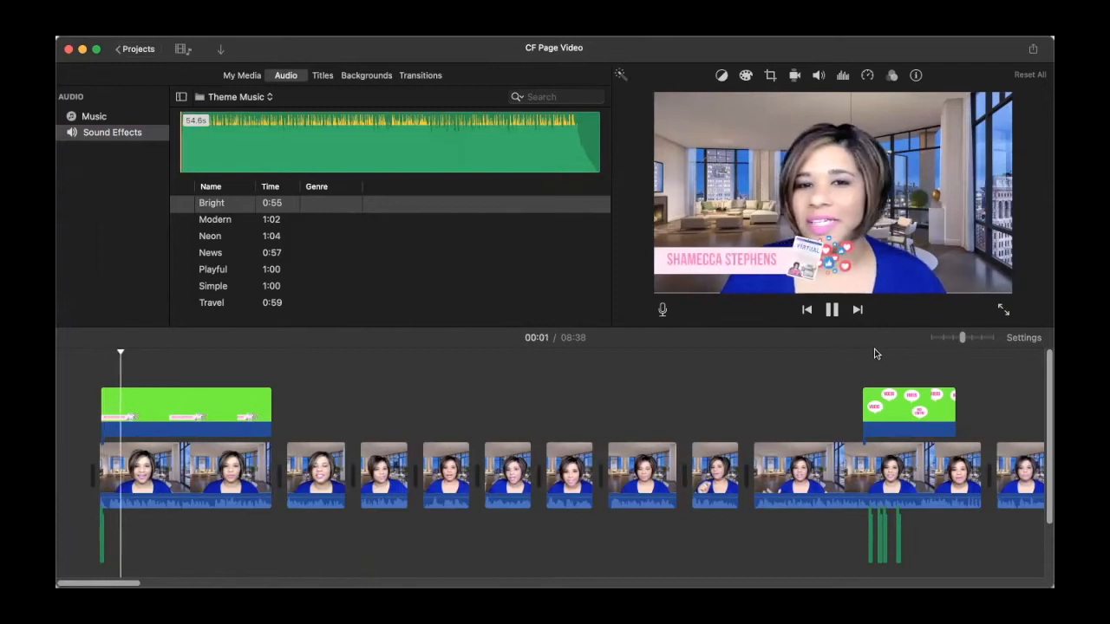
click(720, 262)
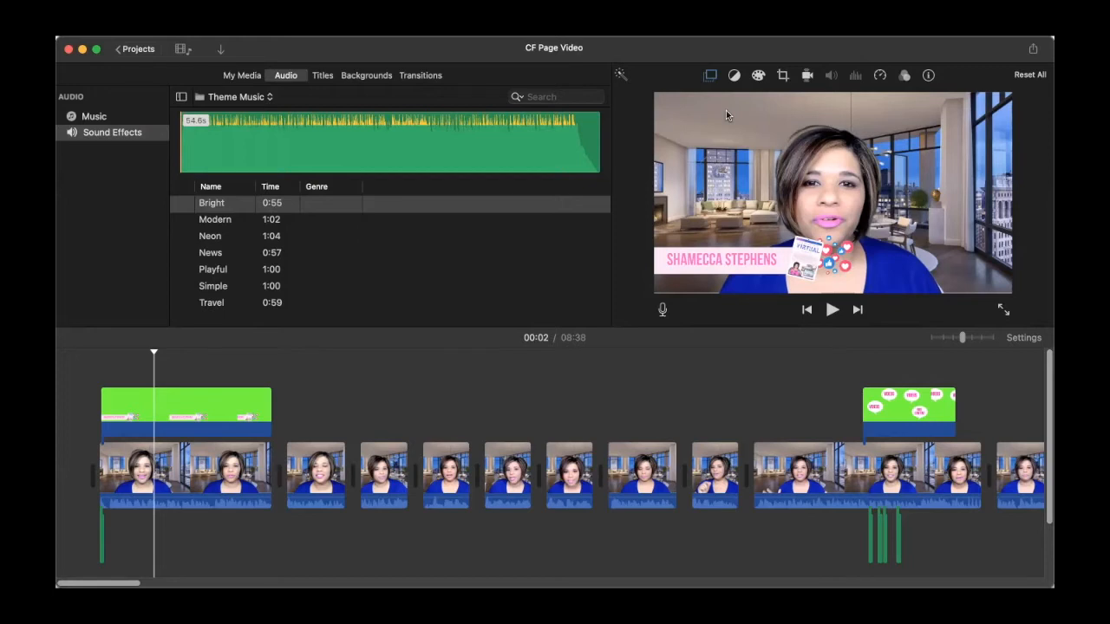
click(90, 387)
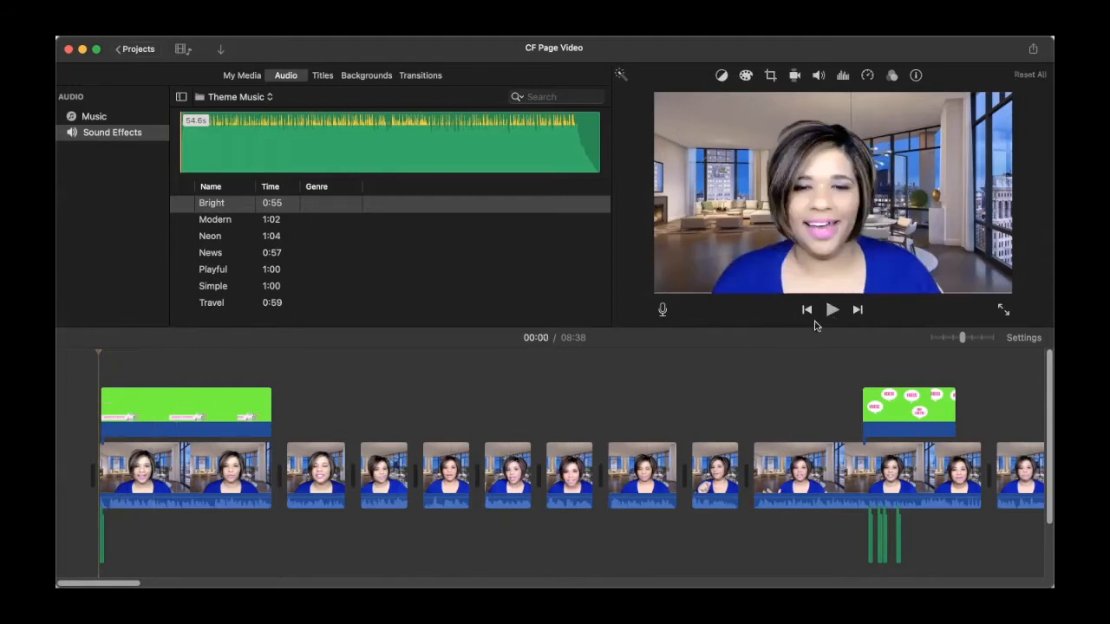
key(space)
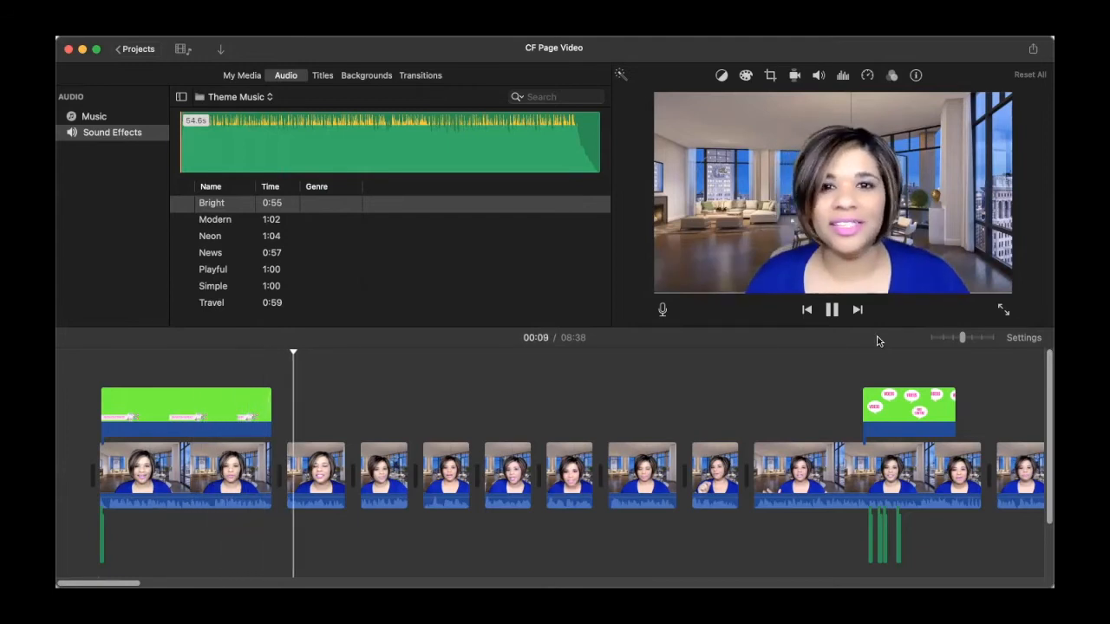
click(831, 310)
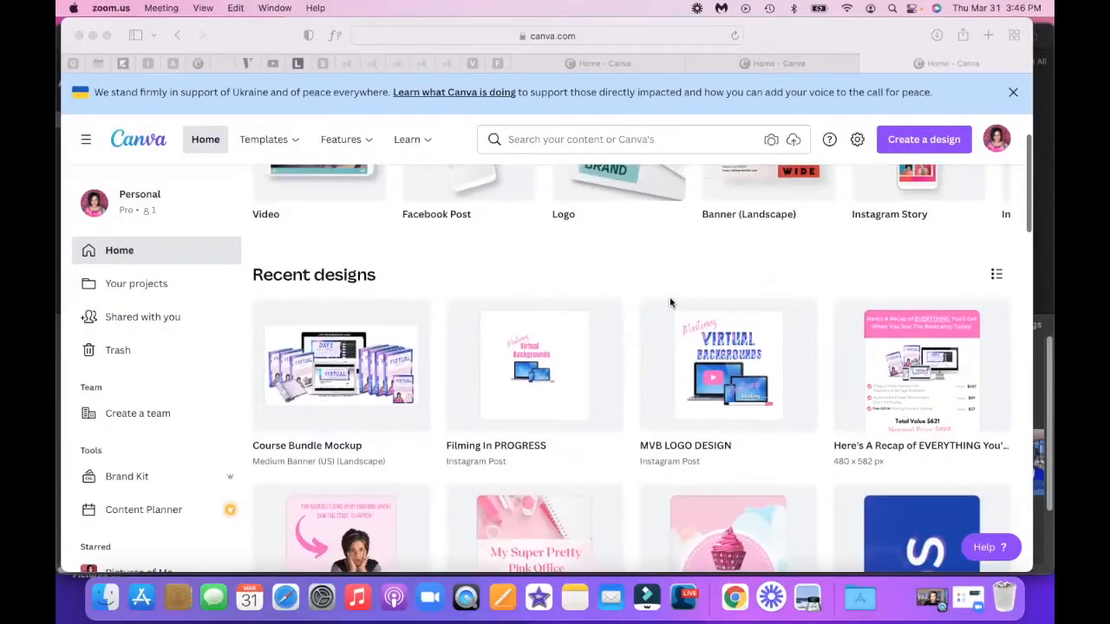
scroll(670, 299, up, 5)
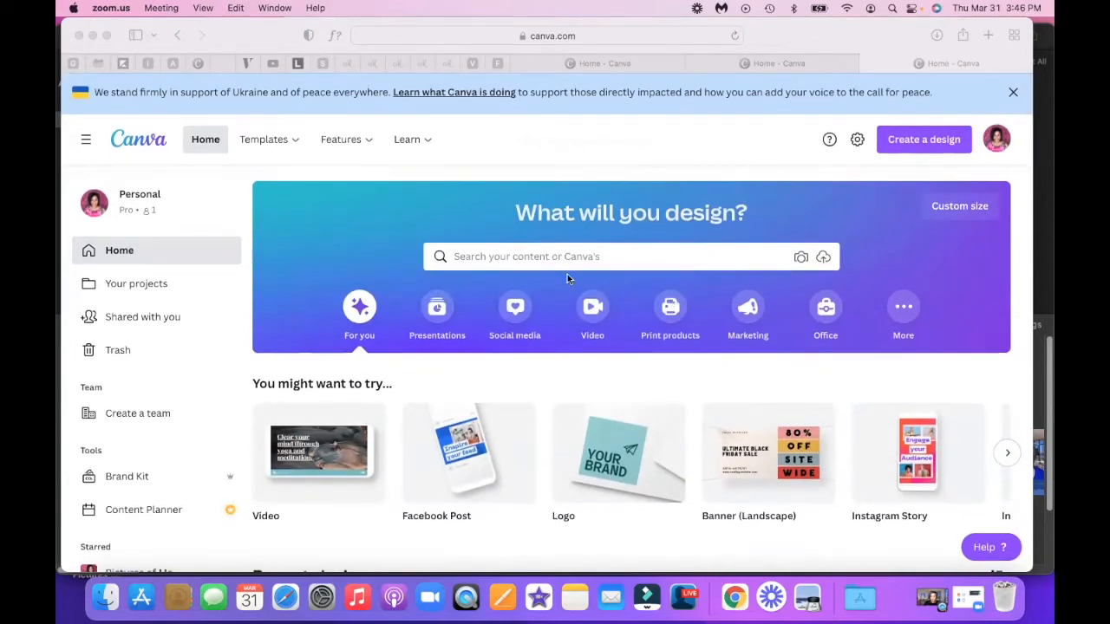
scroll(567, 274, down, 10)
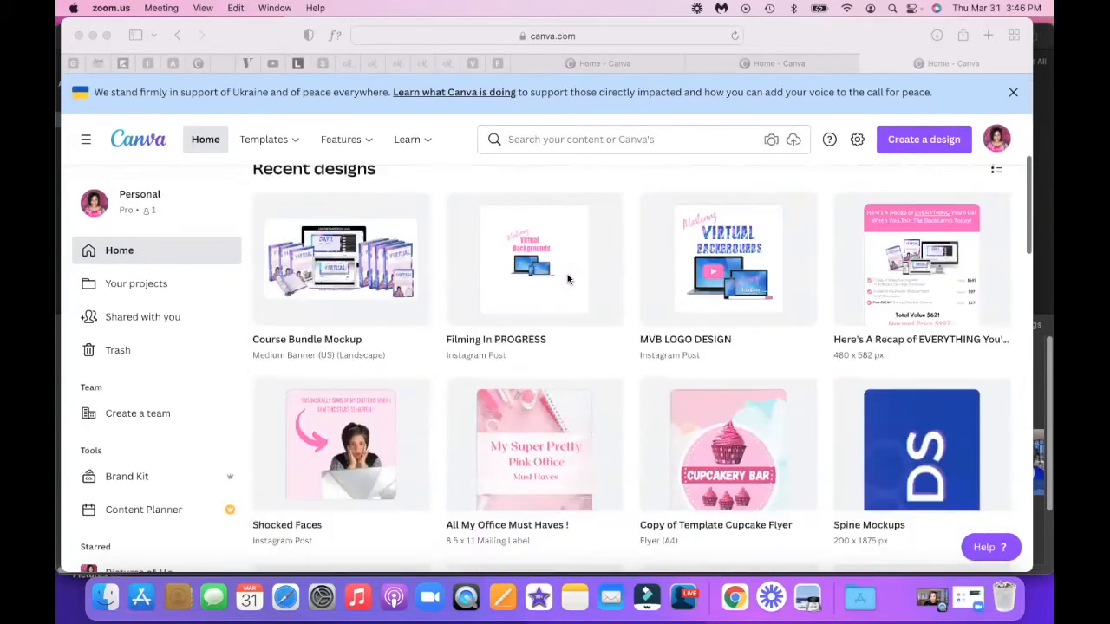
scroll(567, 279, down, 2)
scroll(567, 279, up, 5)
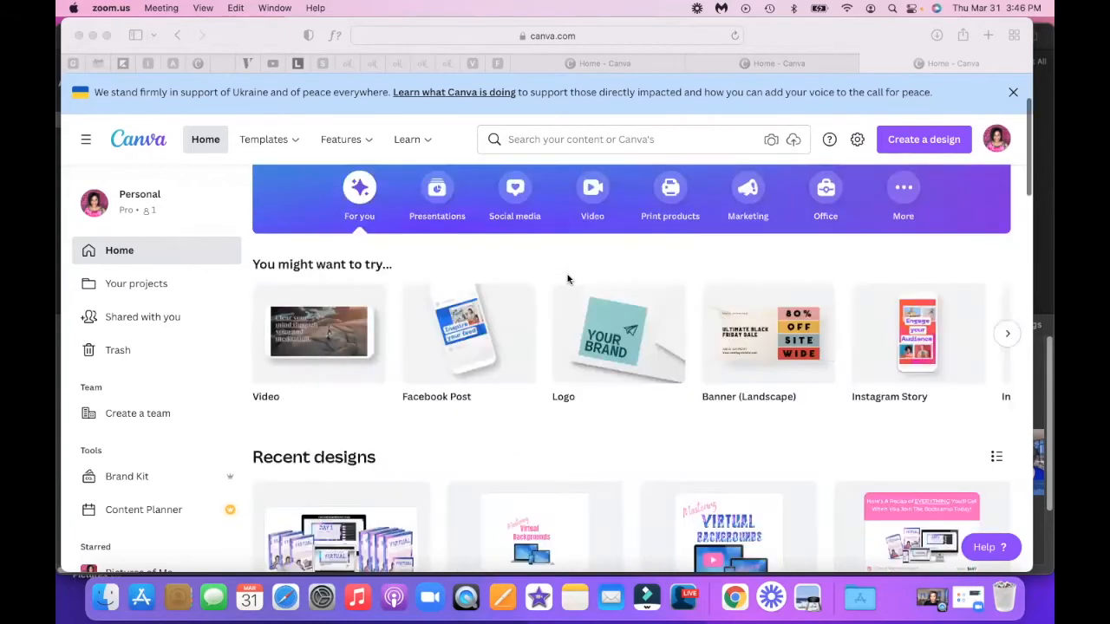
scroll(567, 278, up, 3)
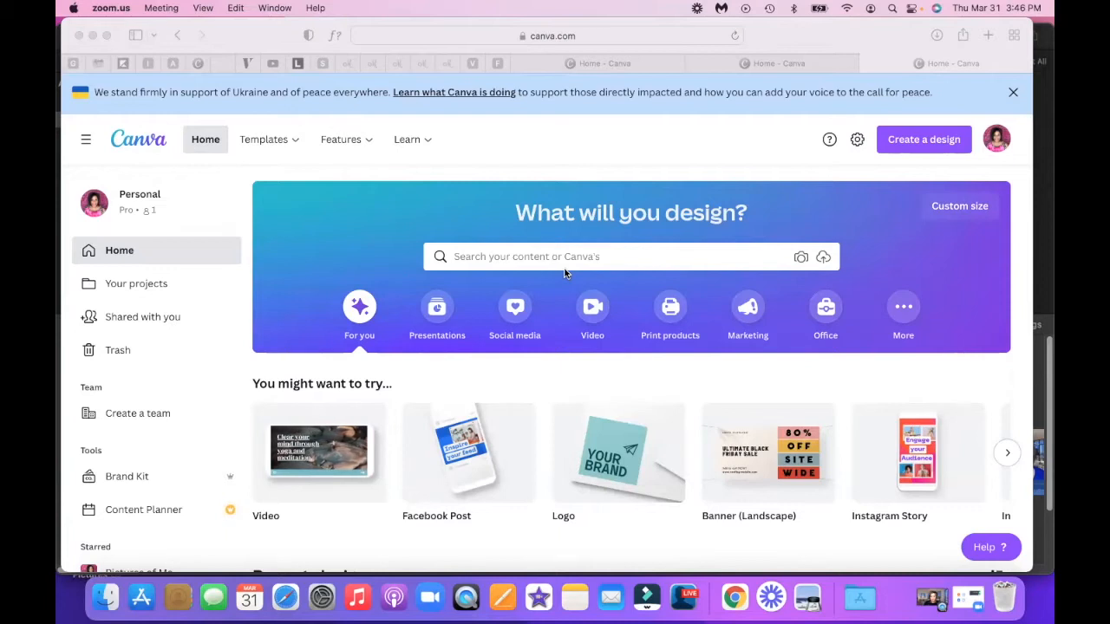
scroll(565, 273, down, 2)
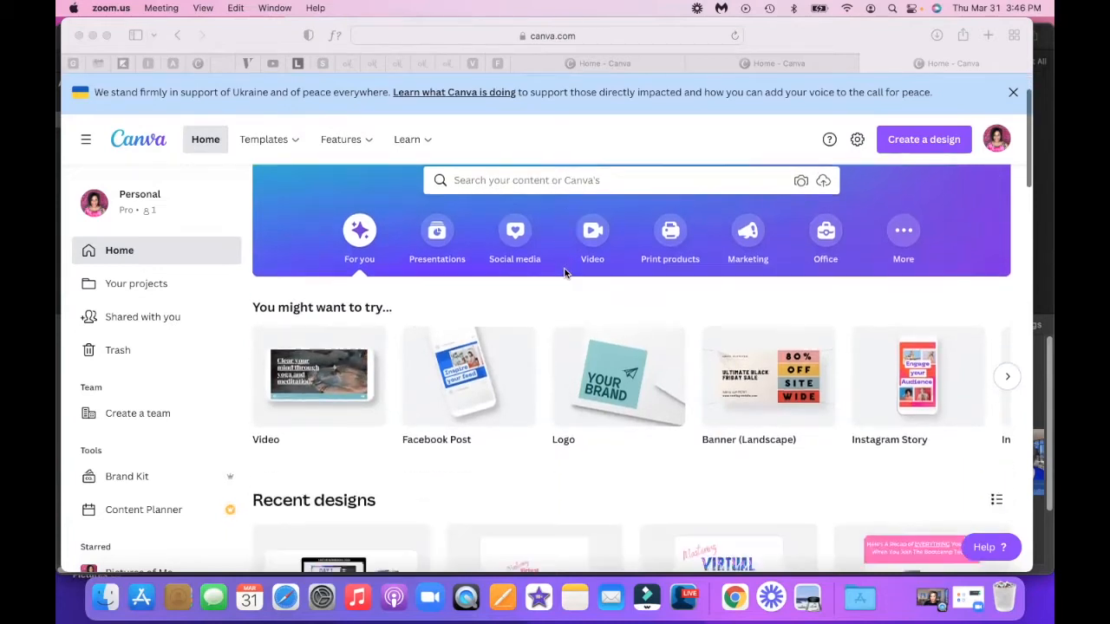
scroll(565, 273, up, 2)
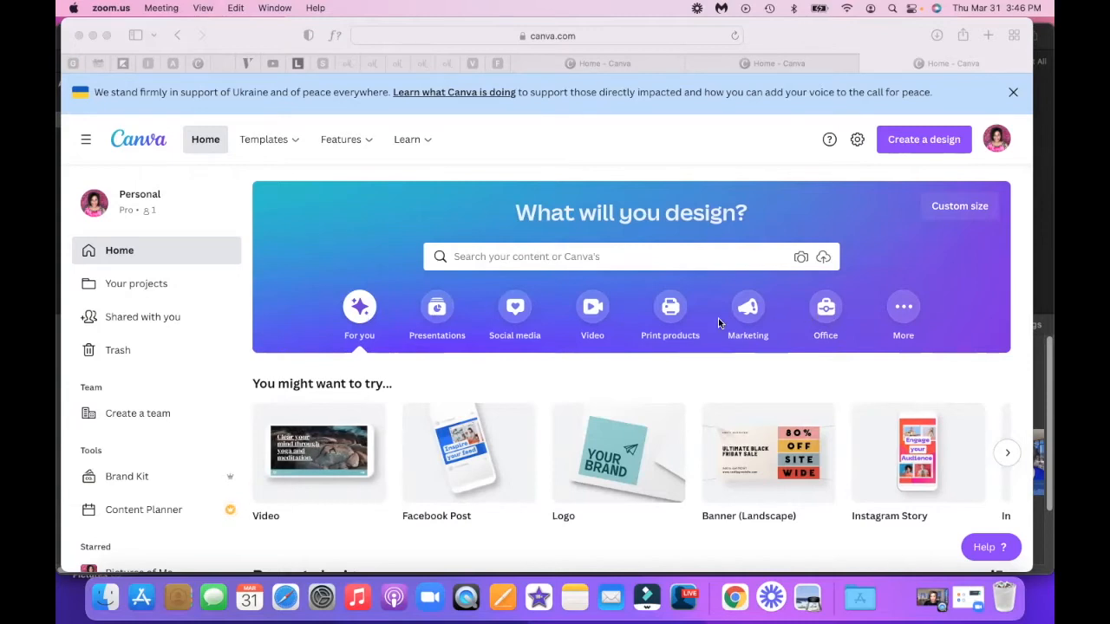
Step: Create a blank Presentation (16:9) design at 1920 × 1080 px from the suggested design types
click(438, 317)
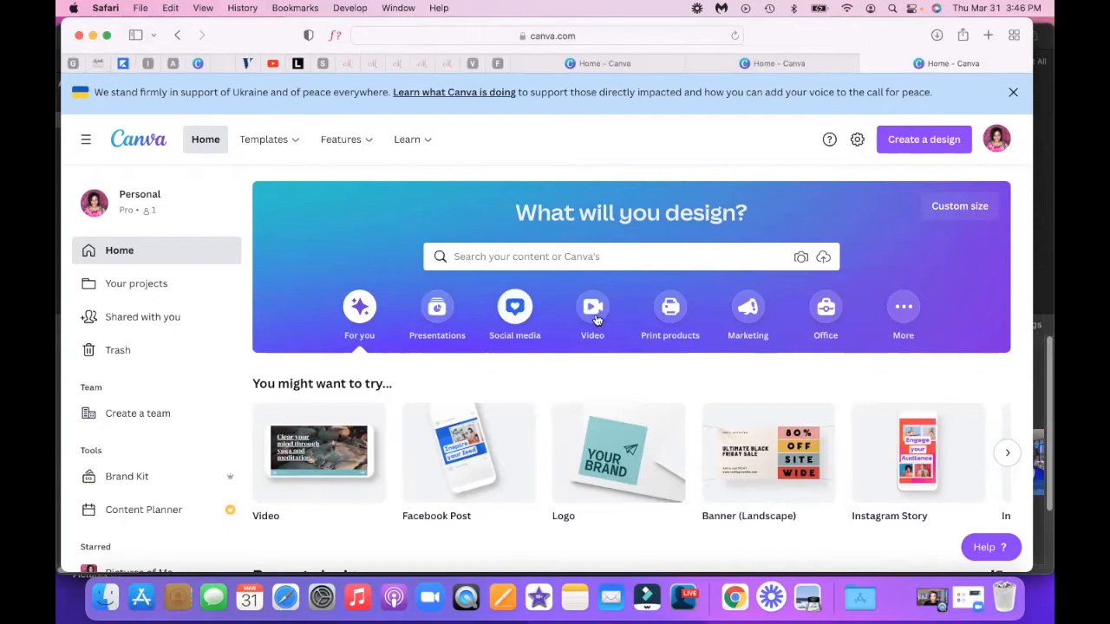
scroll(602, 319, down, 3)
scroll(614, 372, right, 5)
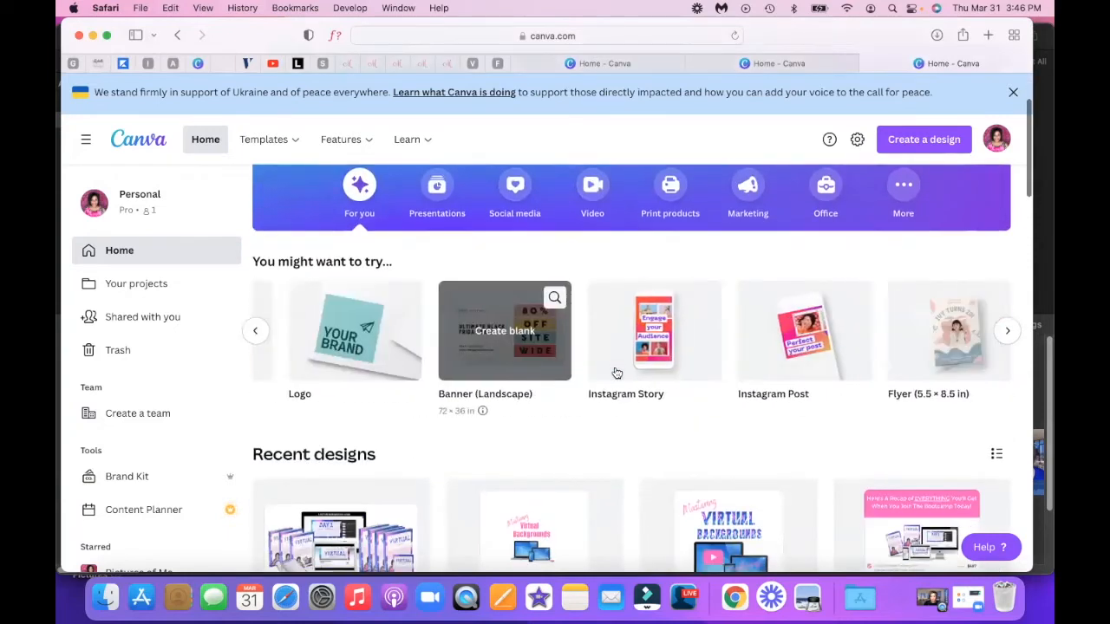
scroll(616, 372, right, 8)
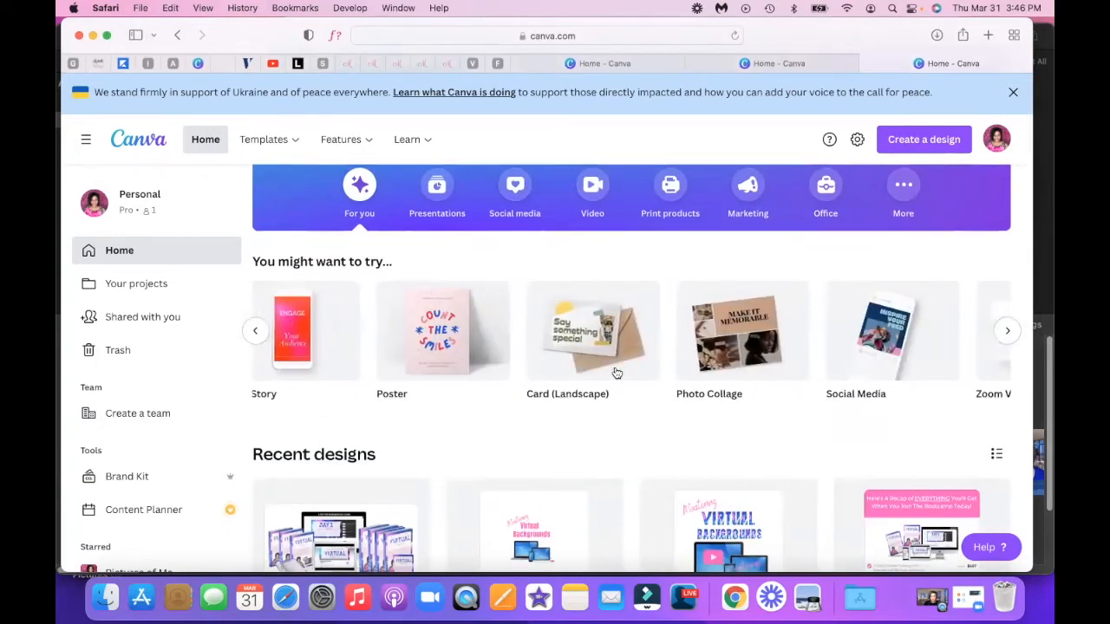
scroll(617, 373, left, 8)
scroll(624, 367, up, 3)
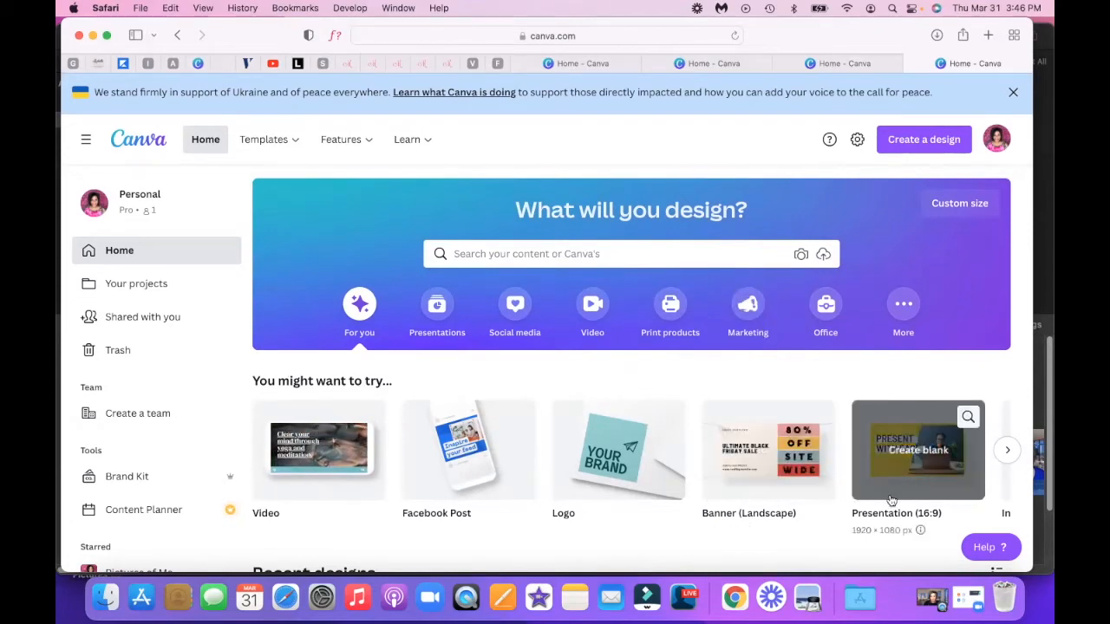
scroll(914, 477, right, 2)
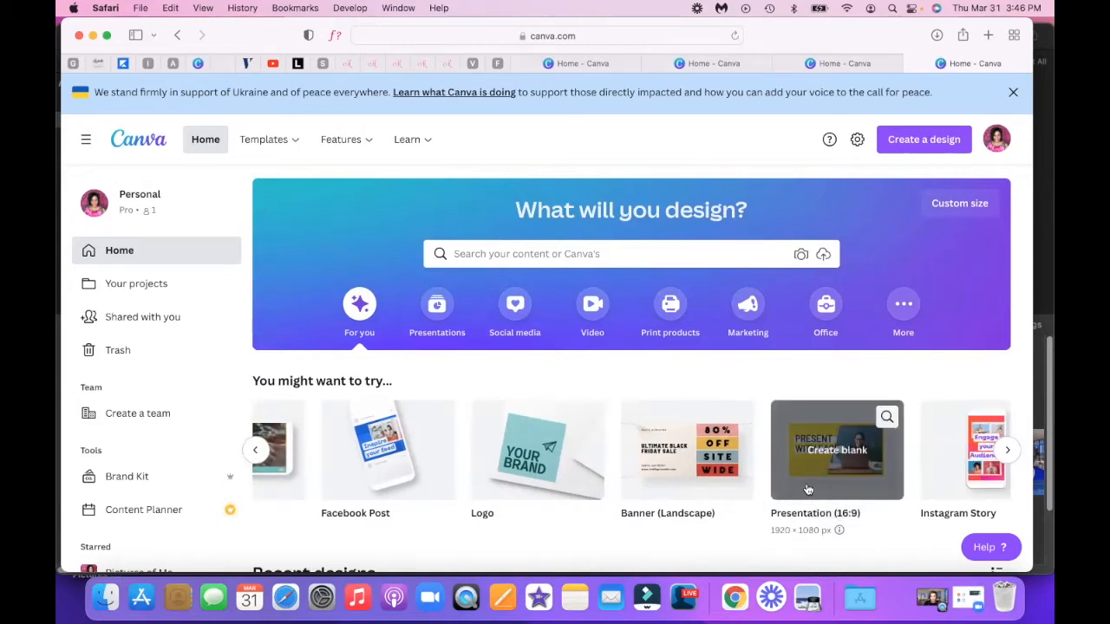
click(839, 452)
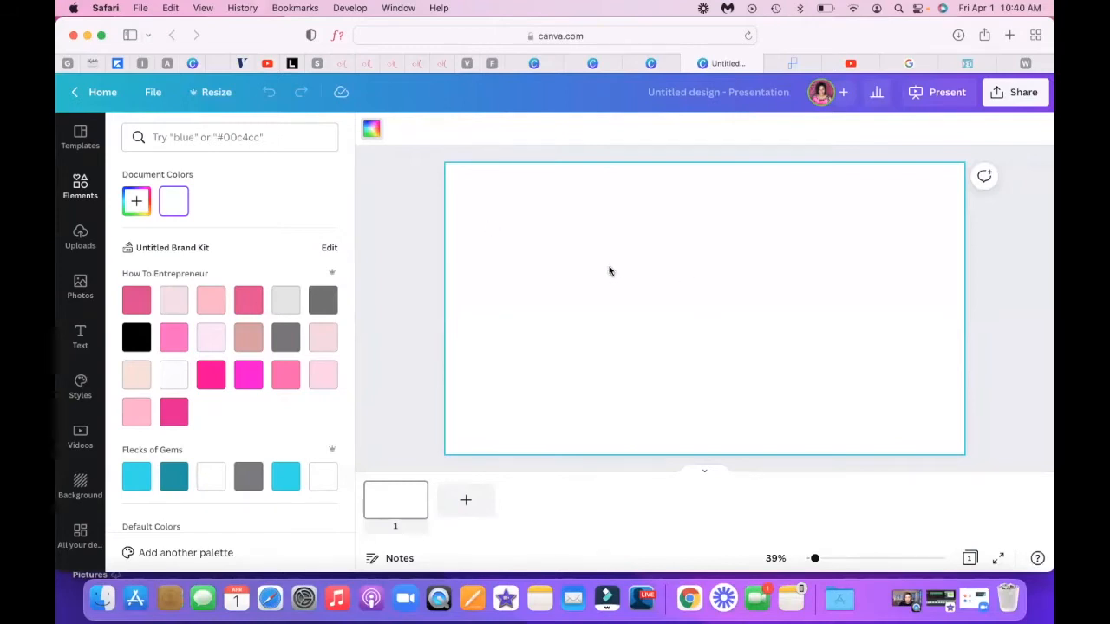
Step: Set the blank page's background to the green-screen colour 00B140
click(185, 135)
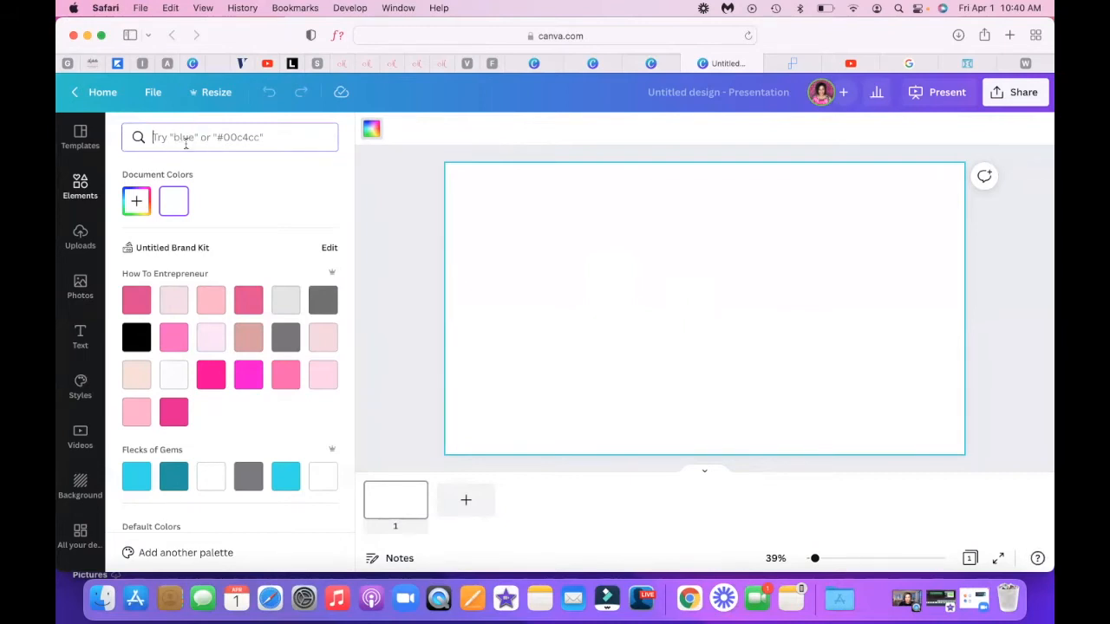
text(00)
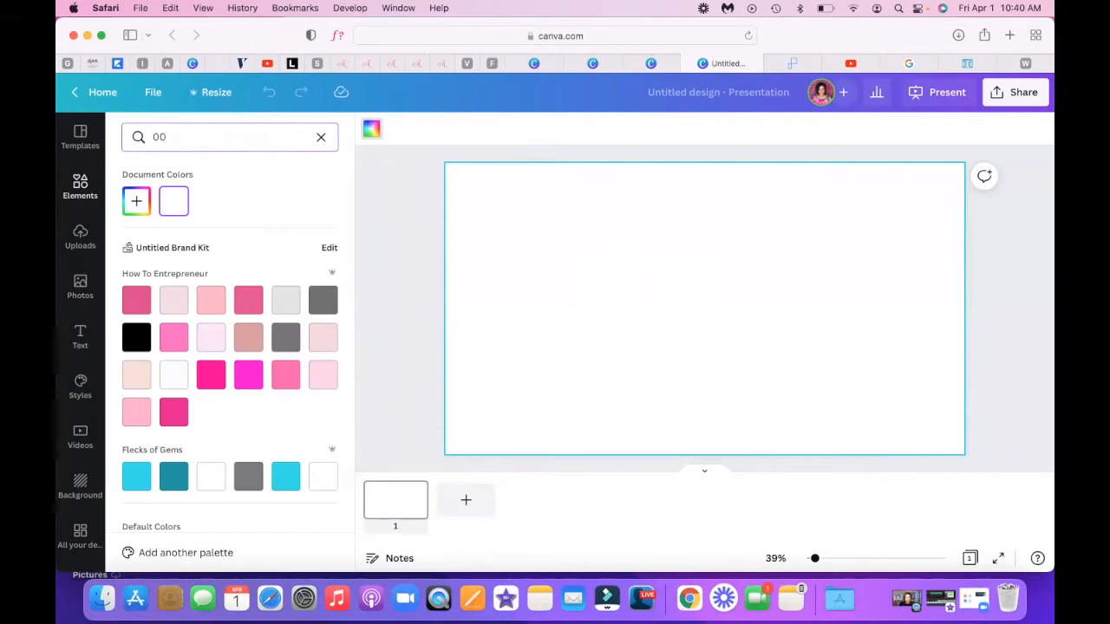
text(B)
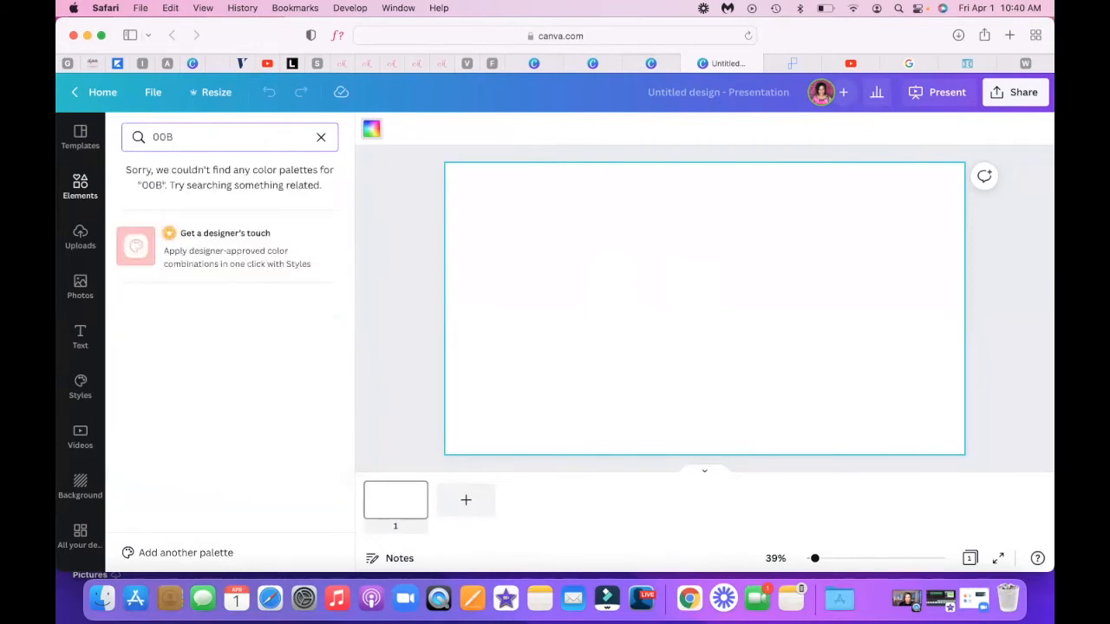
text(140)
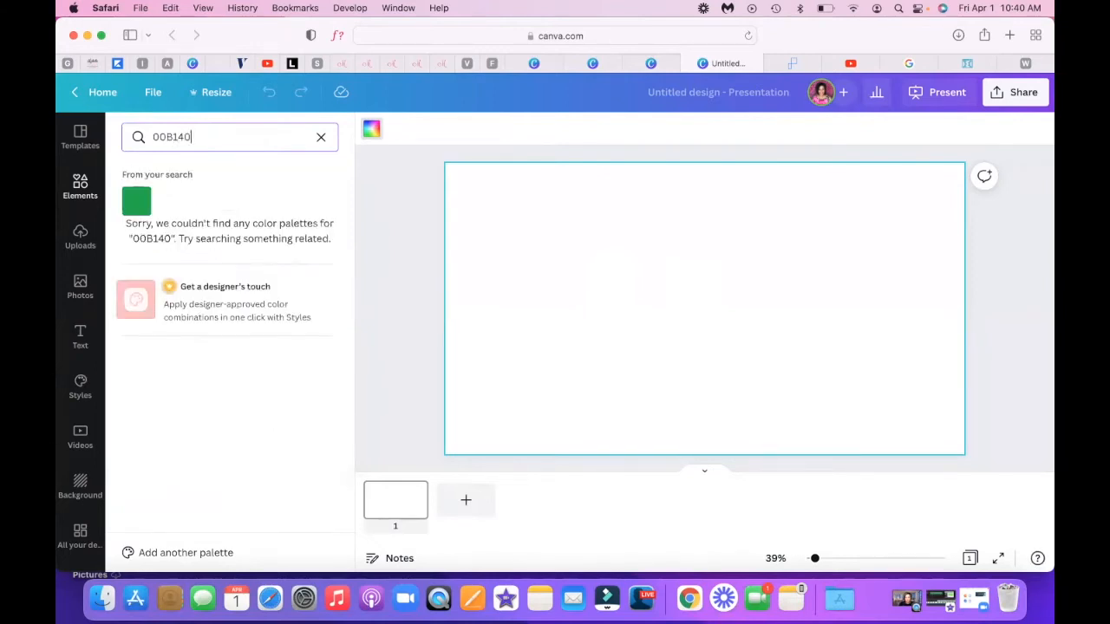
click(137, 204)
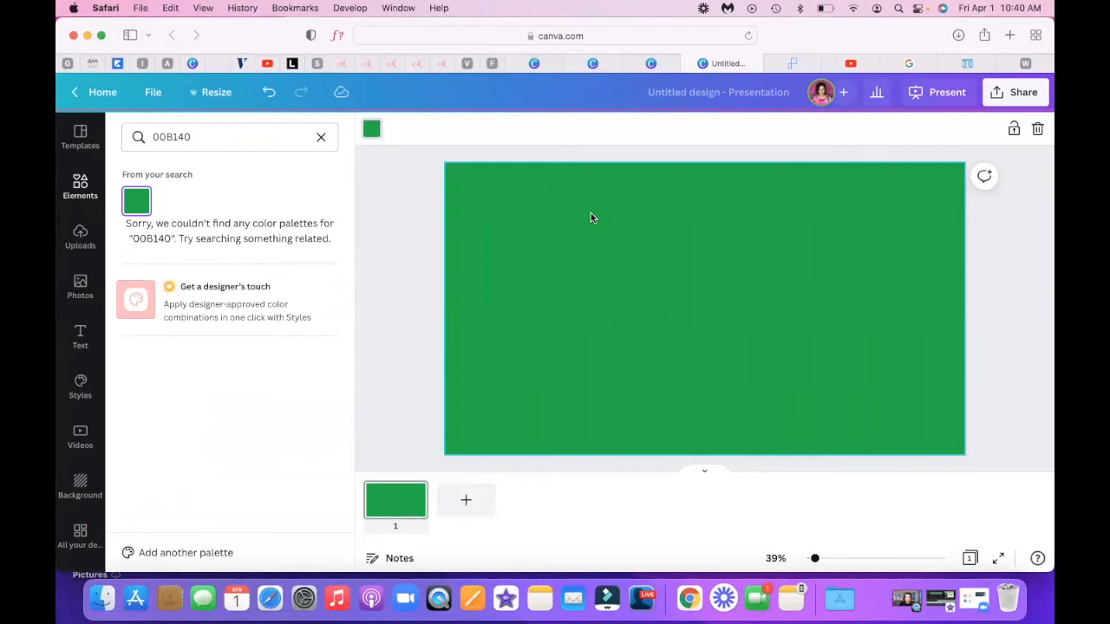
Step: Switch to iMovie and capture a screenshot of the viewer showing the presenter's frame at 01:56
click(87, 36)
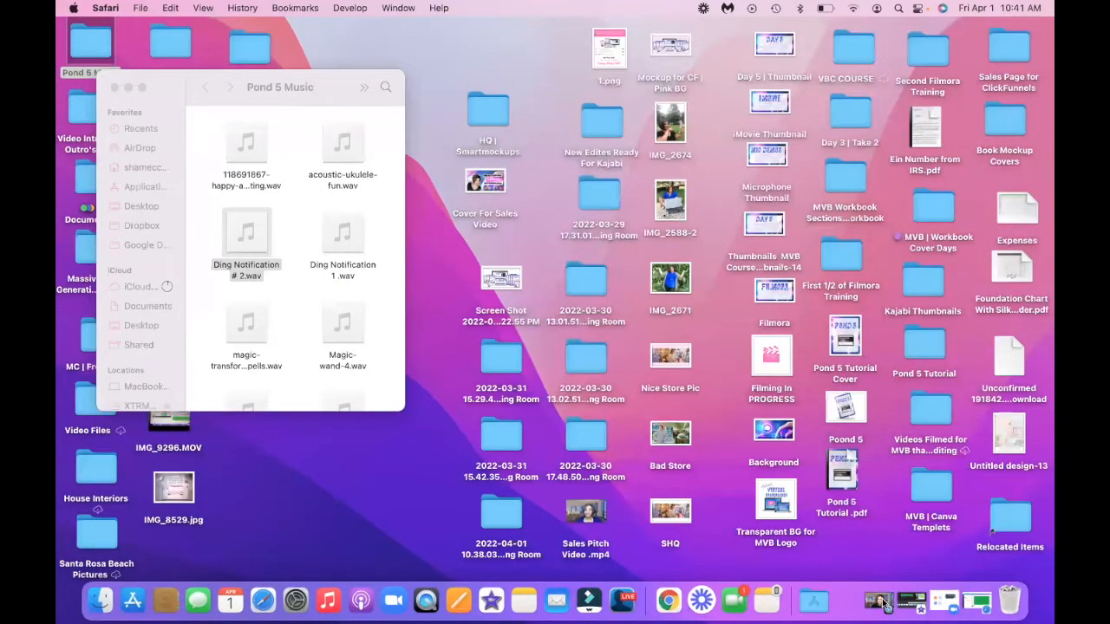
click(880, 601)
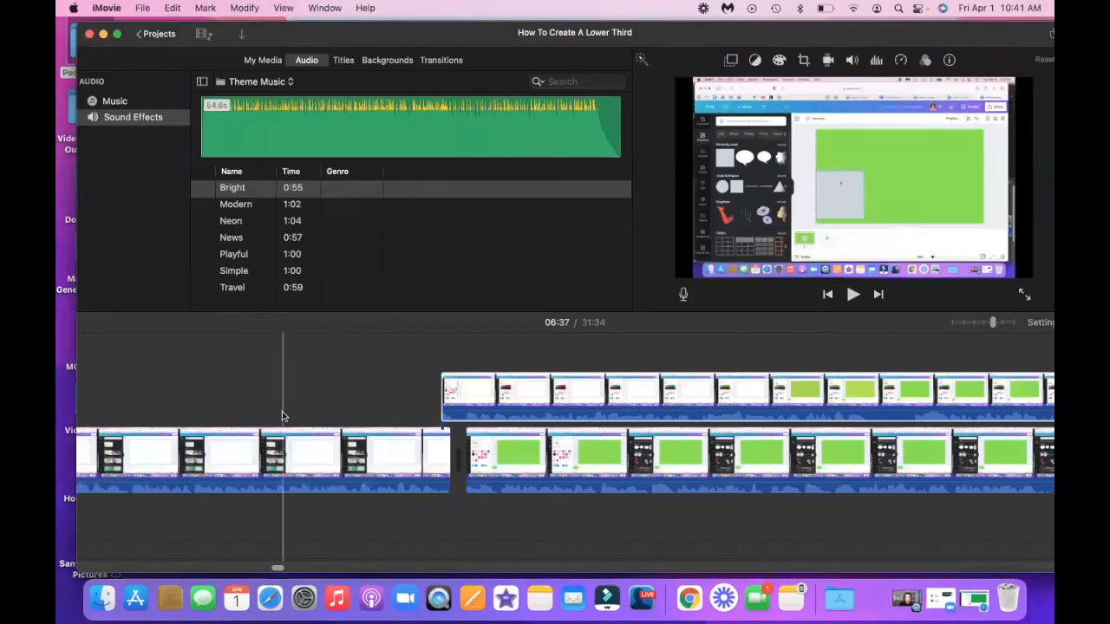
scroll(281, 416, left, 15)
scroll(282, 416, left, 15)
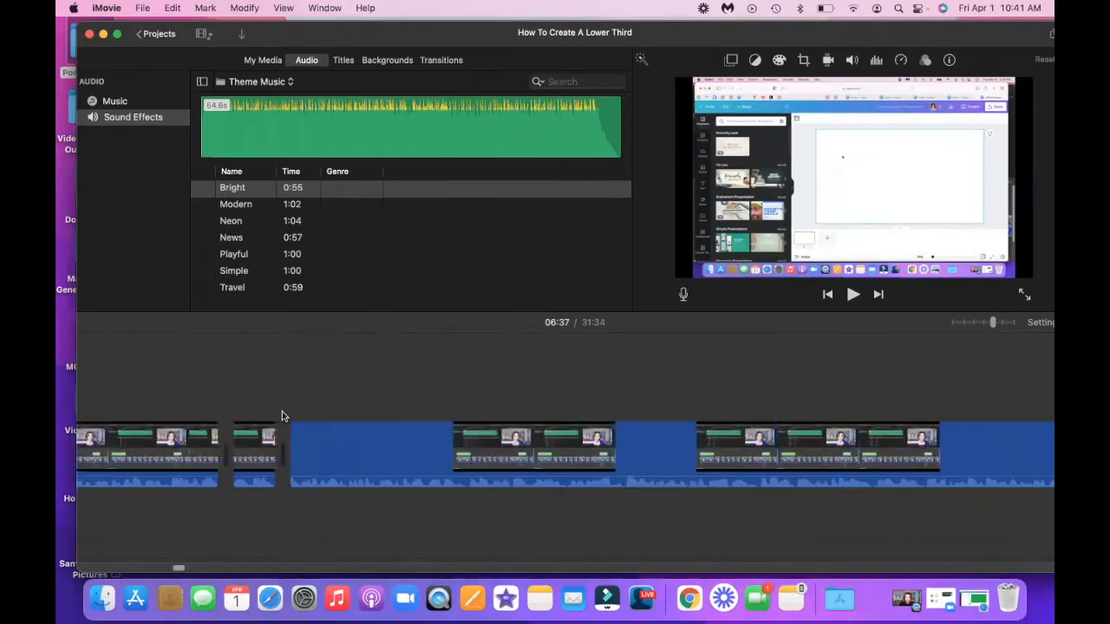
scroll(282, 416, left, 10)
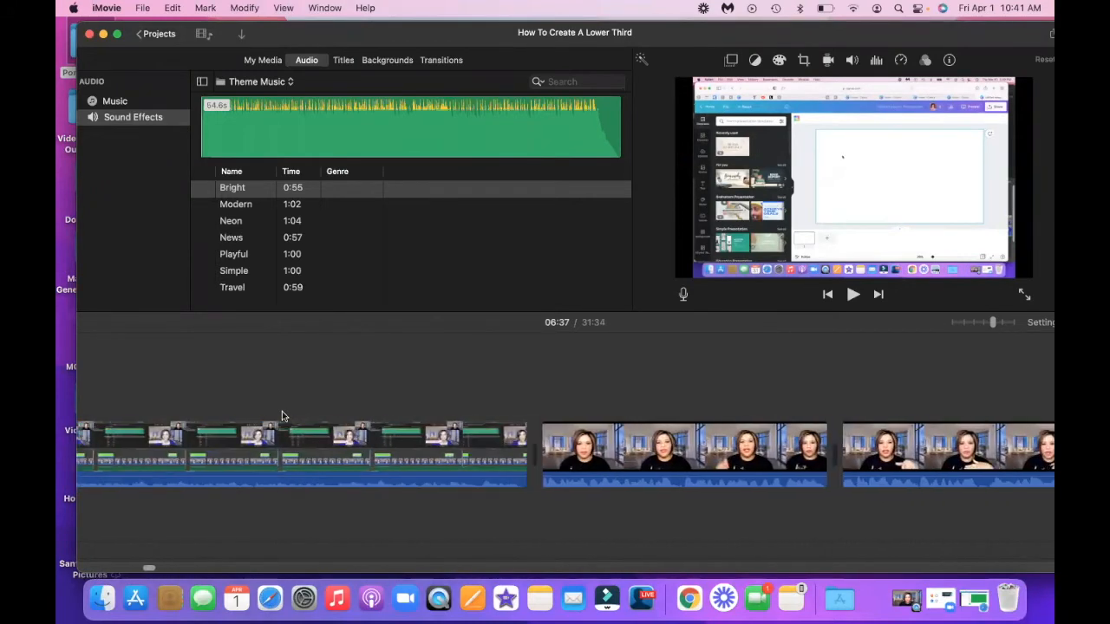
scroll(282, 417, right, 1)
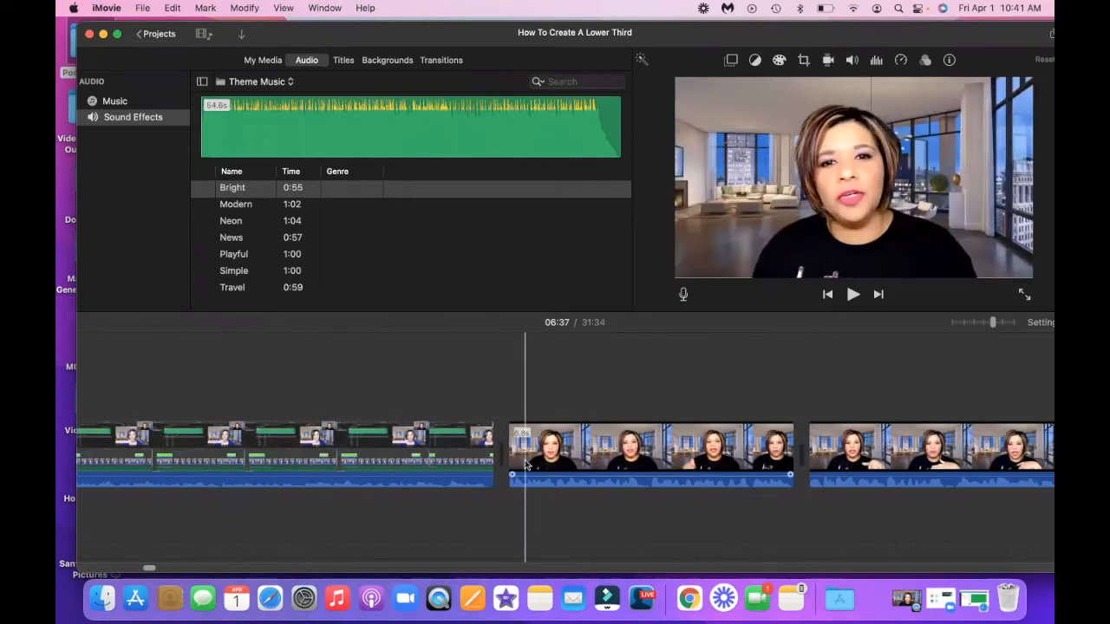
click(507, 467)
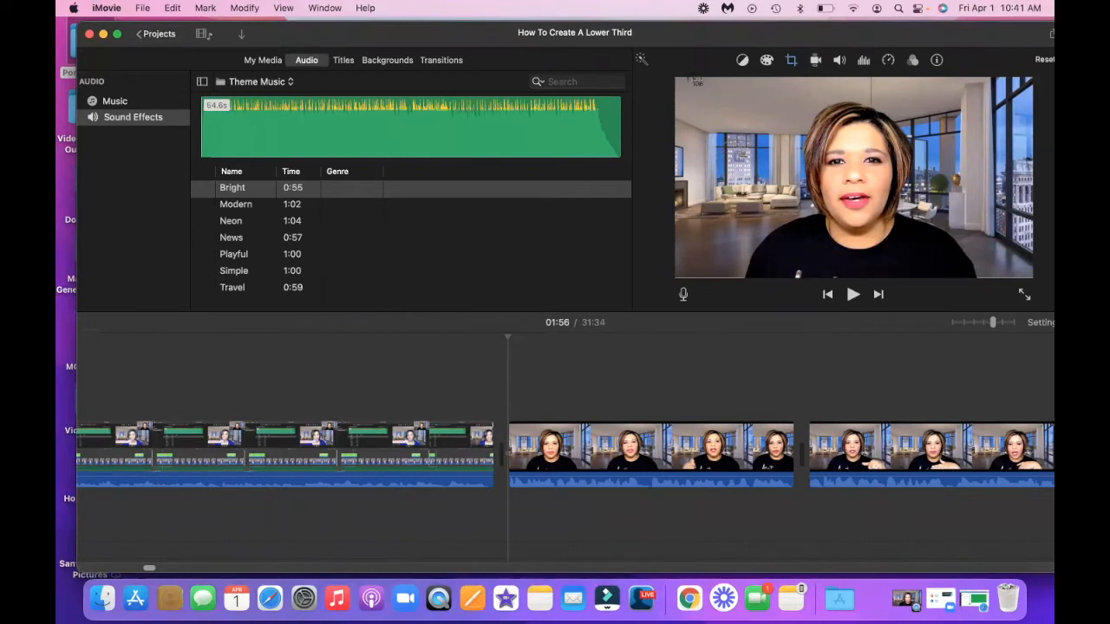
drag(676, 77, 1025, 293)
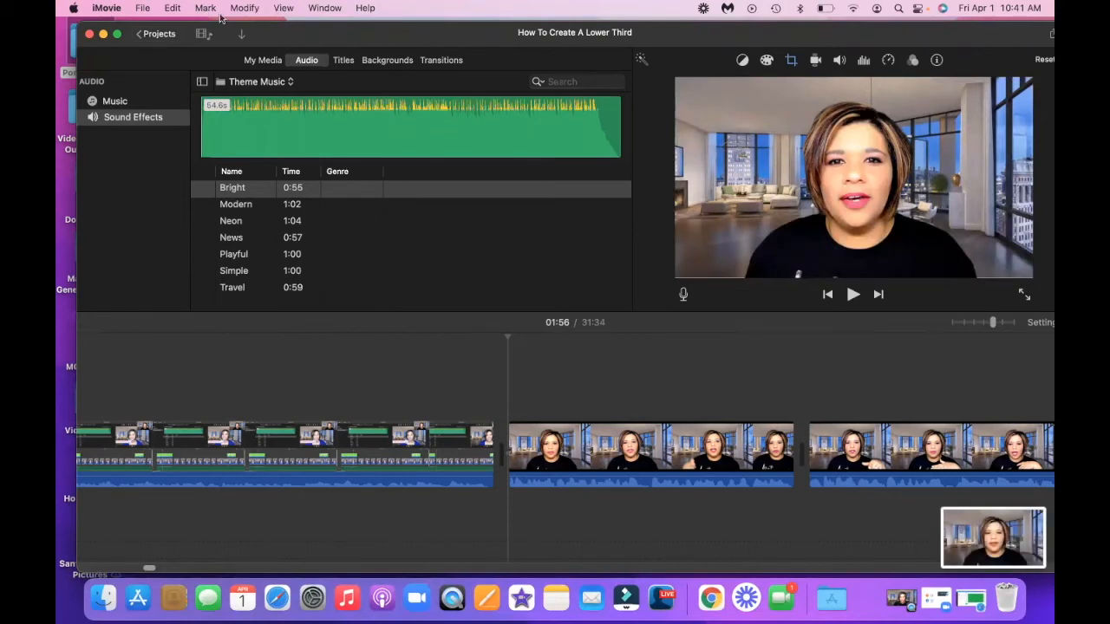
Step: Switch back to the Canva design in Safari and upload the newest screen shot of the presenter from the iCloud Desktop folder
click(103, 34)
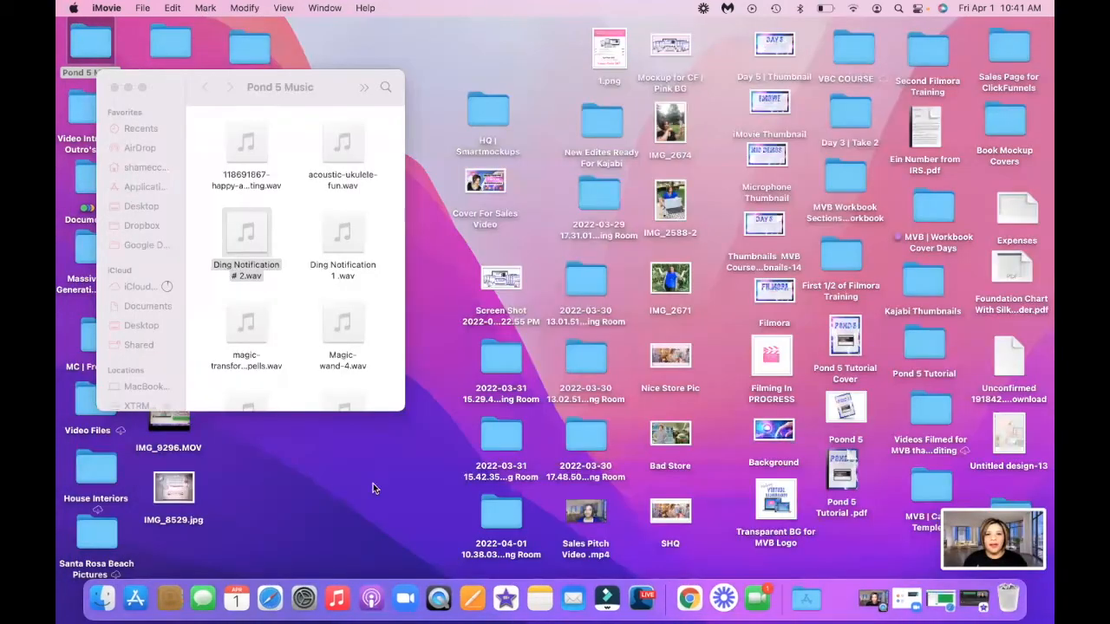
click(268, 597)
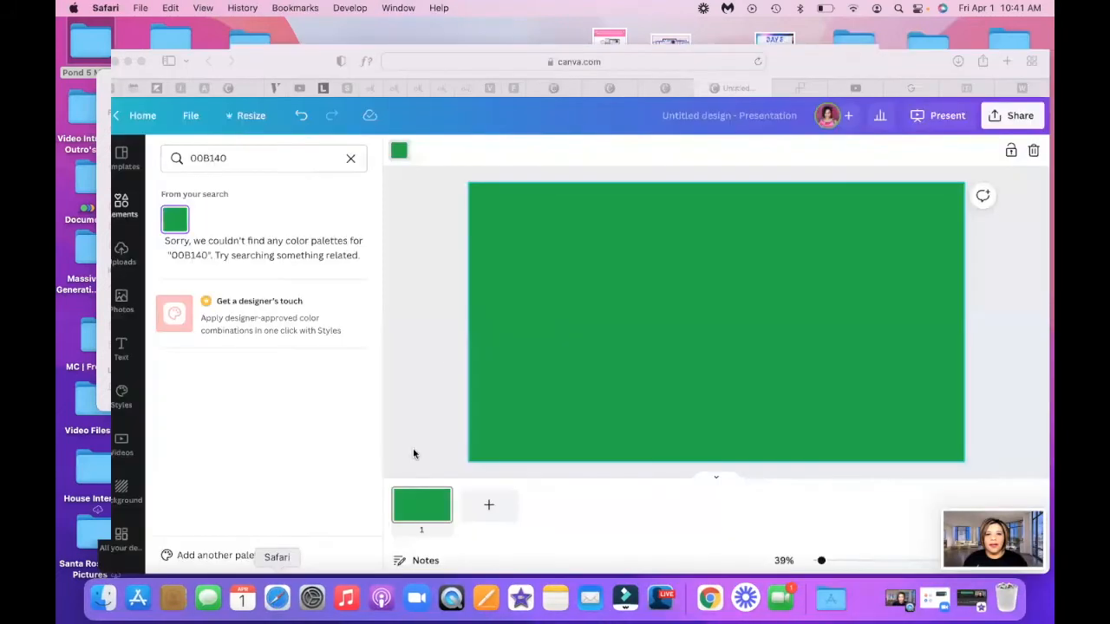
click(96, 207)
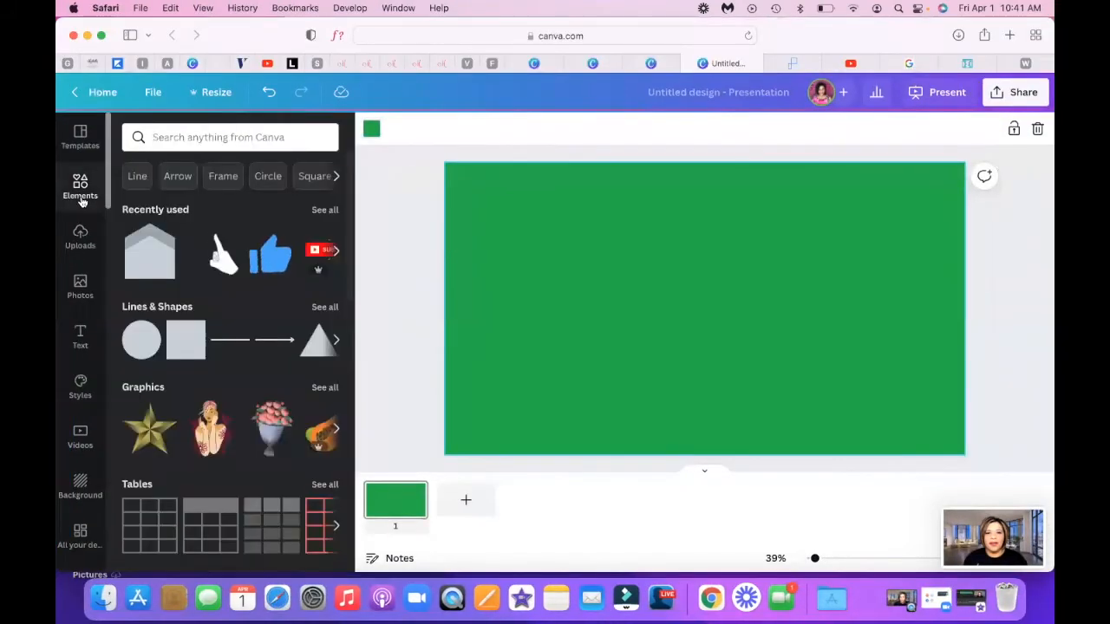
click(80, 236)
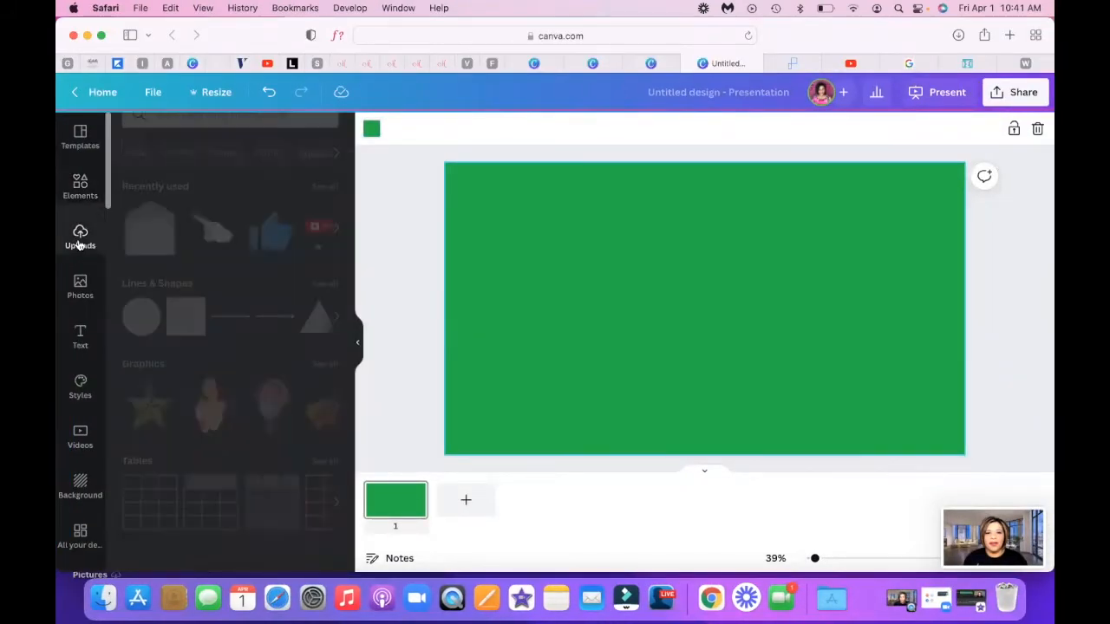
click(220, 171)
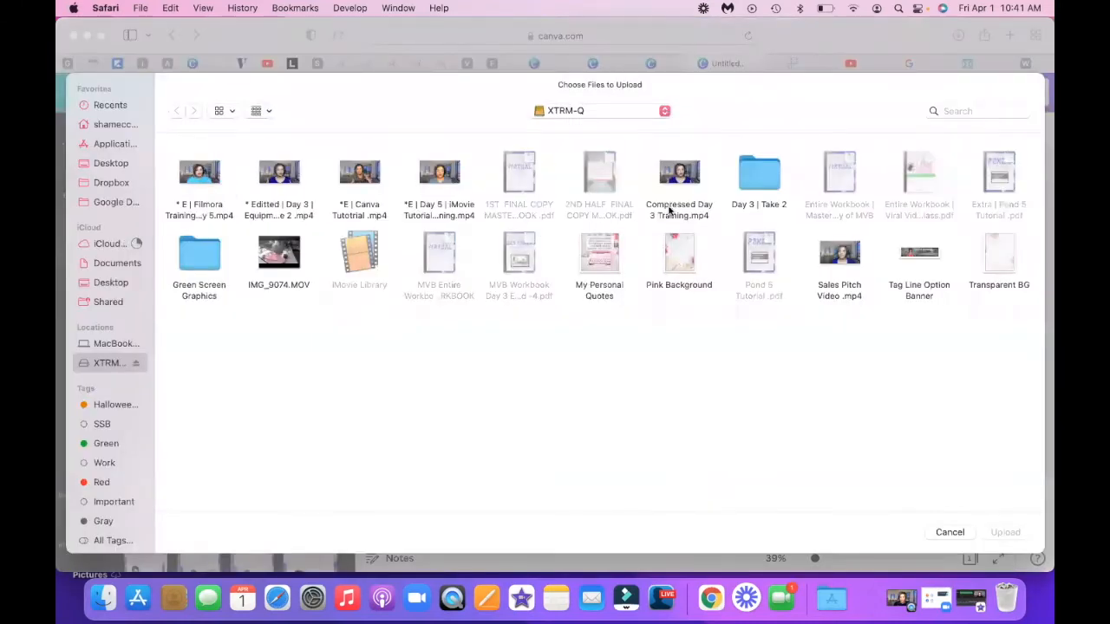
click(560, 111)
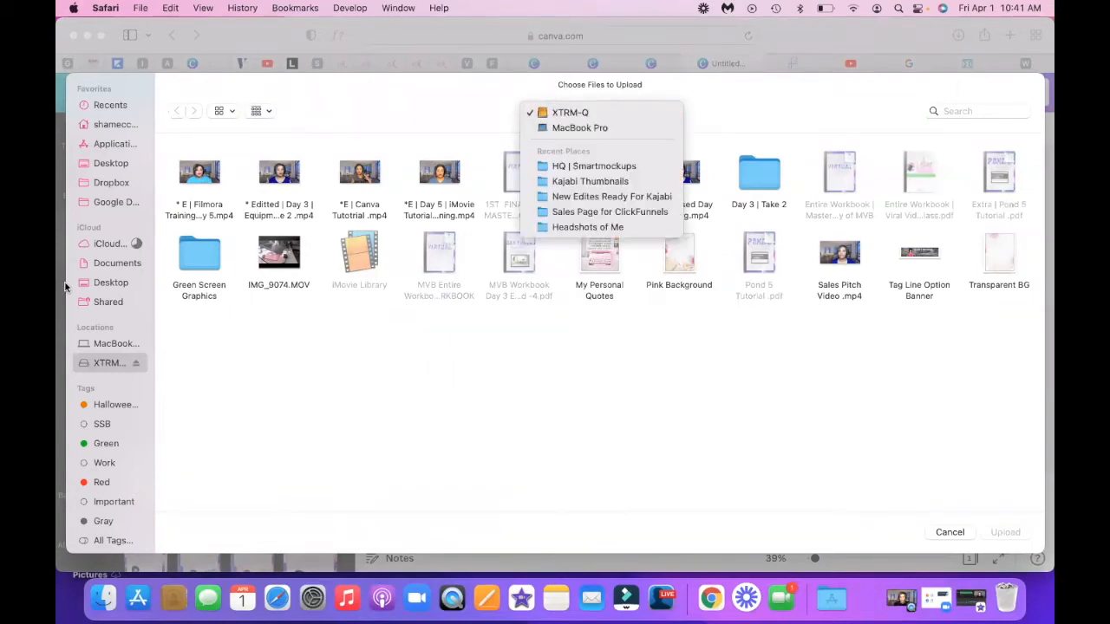
click(104, 286)
click(107, 284)
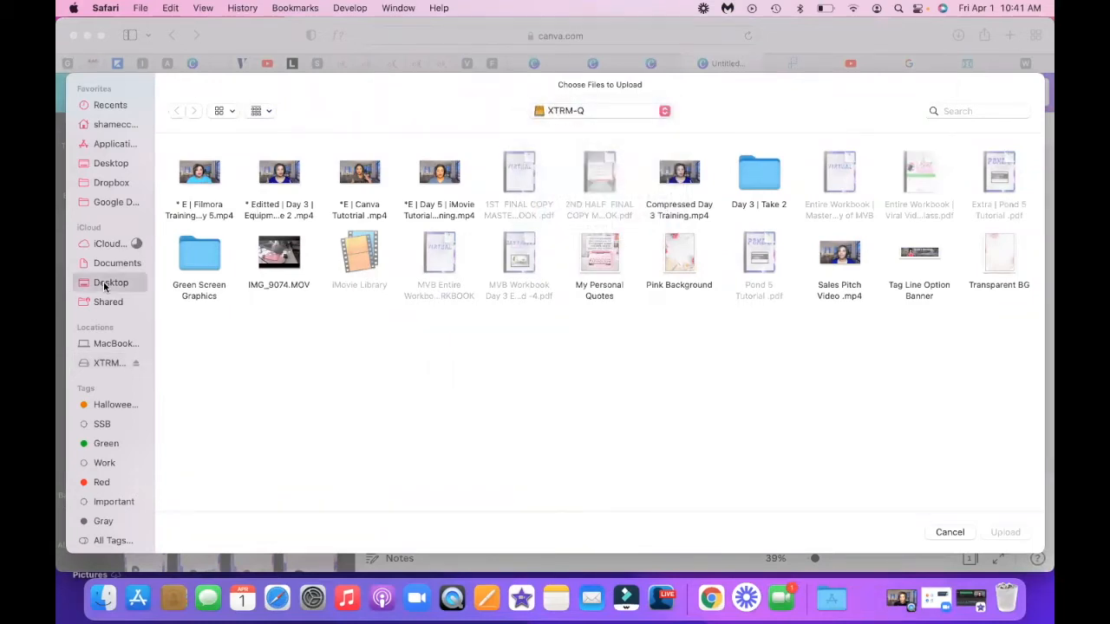
click(201, 199)
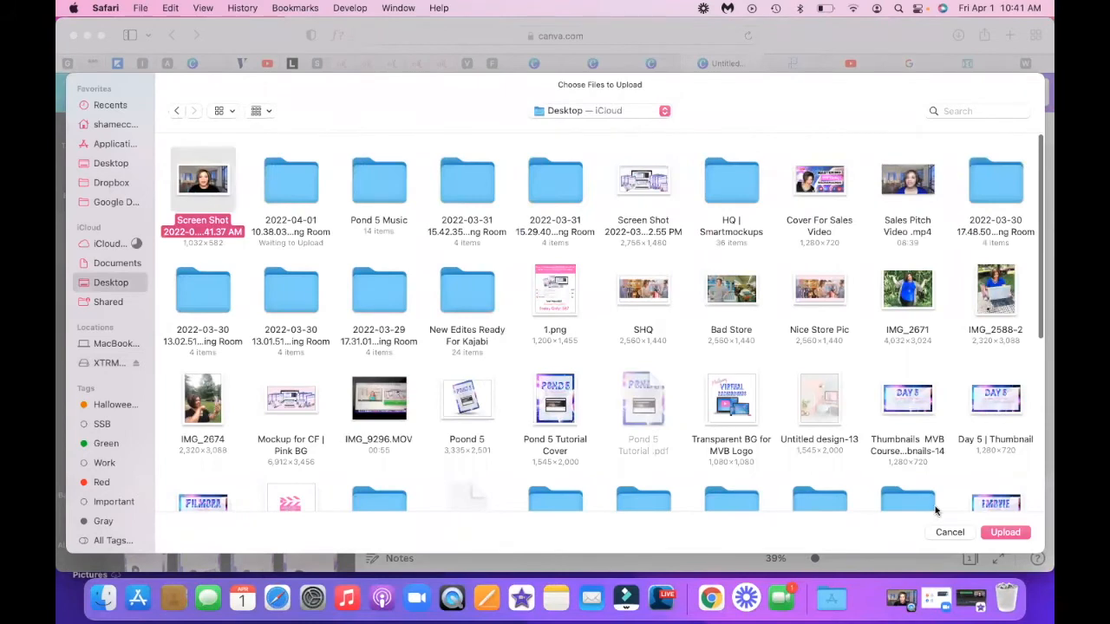
click(1004, 531)
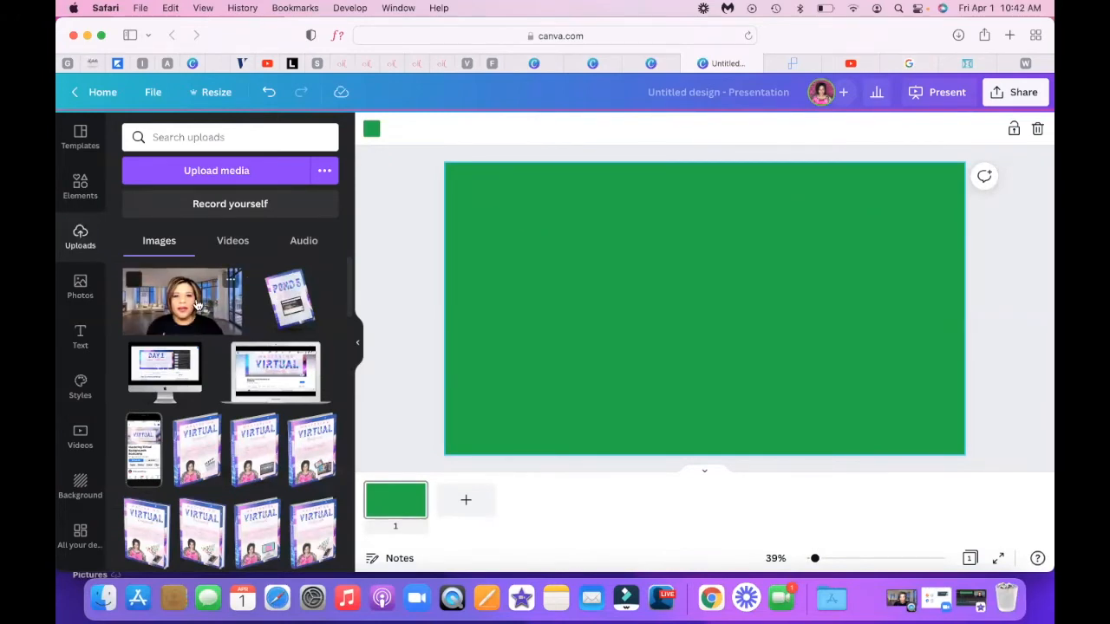
Step: Place the uploaded screen shot on the green page and enlarge it to cover the whole page
click(236, 293)
drag(704, 319, 595, 251)
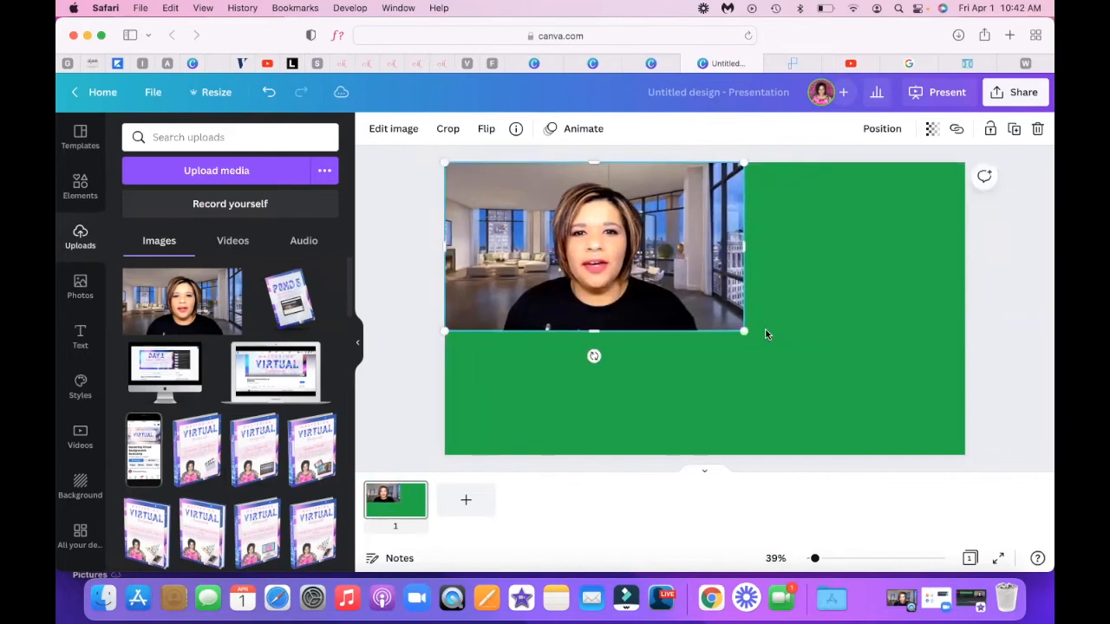
drag(744, 330, 976, 417)
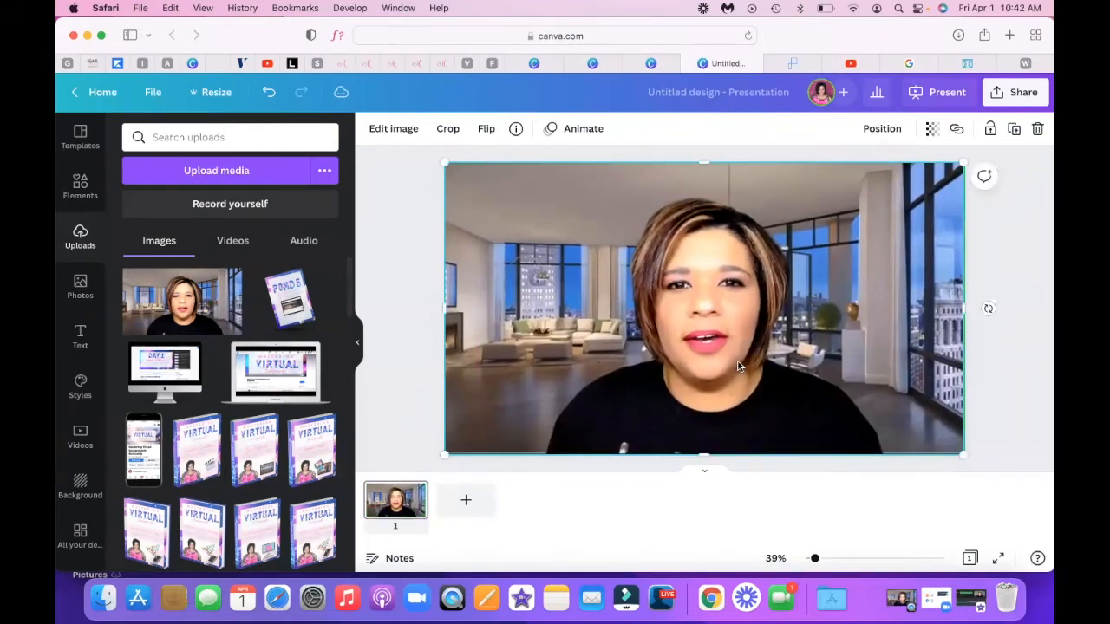
click(428, 282)
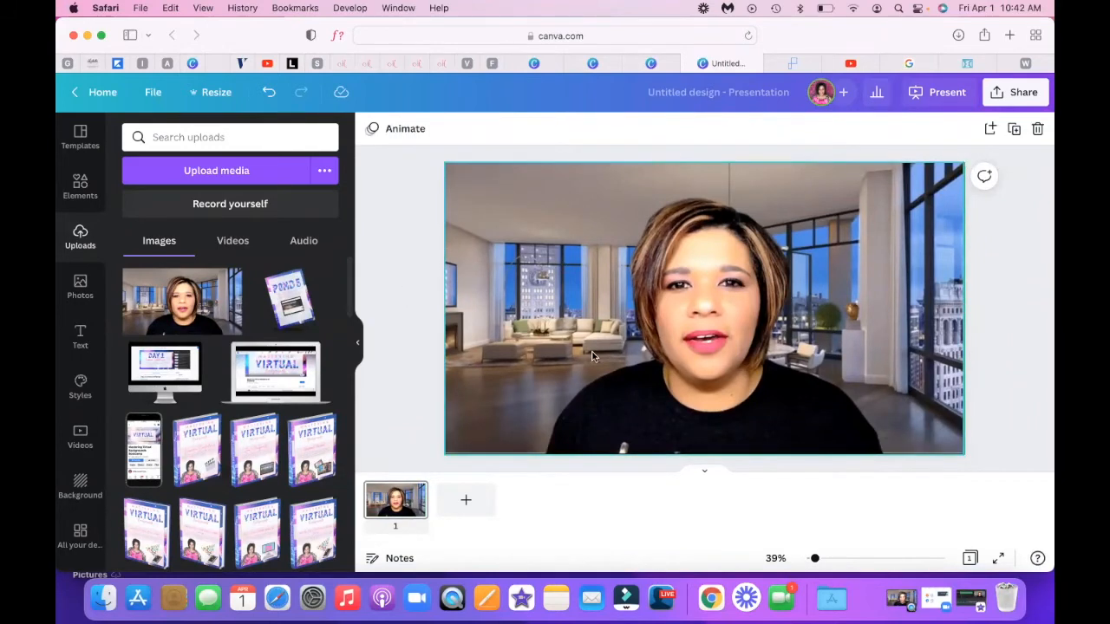
Step: Add a two-colour arrow-ended banner from Lines & Shapes and stretch it from the page's left edge across the lower third
click(80, 197)
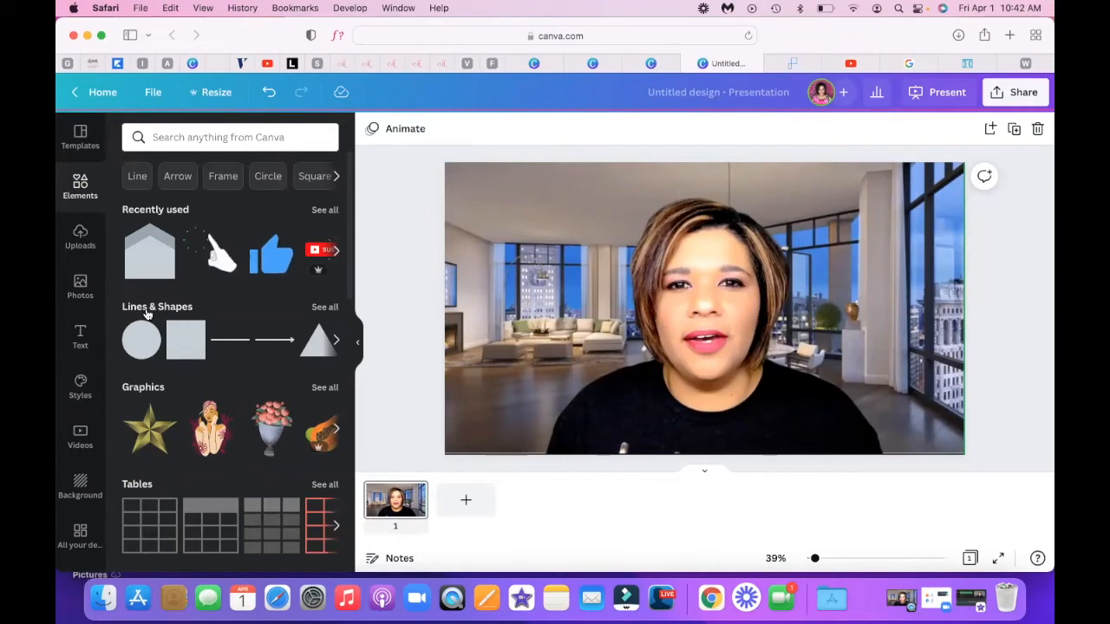
click(323, 308)
scroll(308, 314, down, 4)
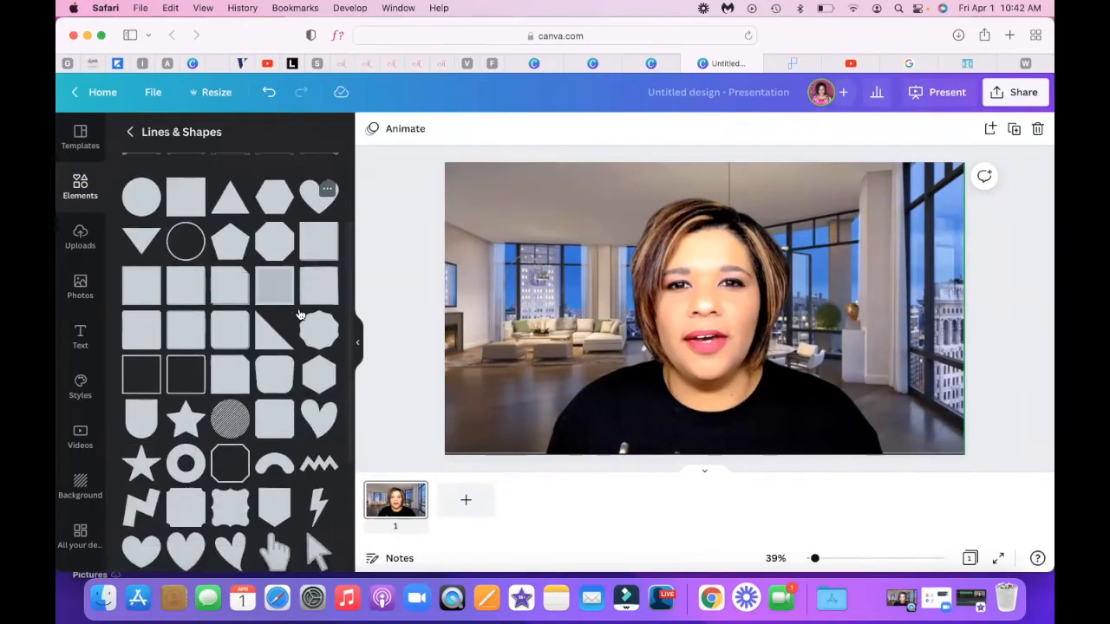
scroll(300, 313, down, 6)
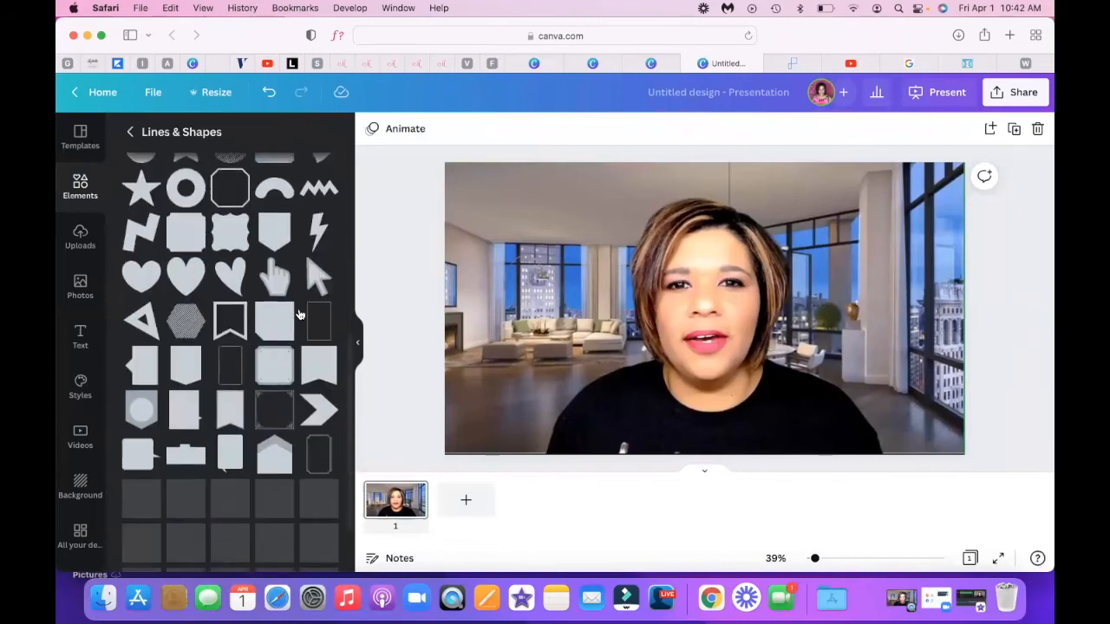
scroll(300, 314, down, 3)
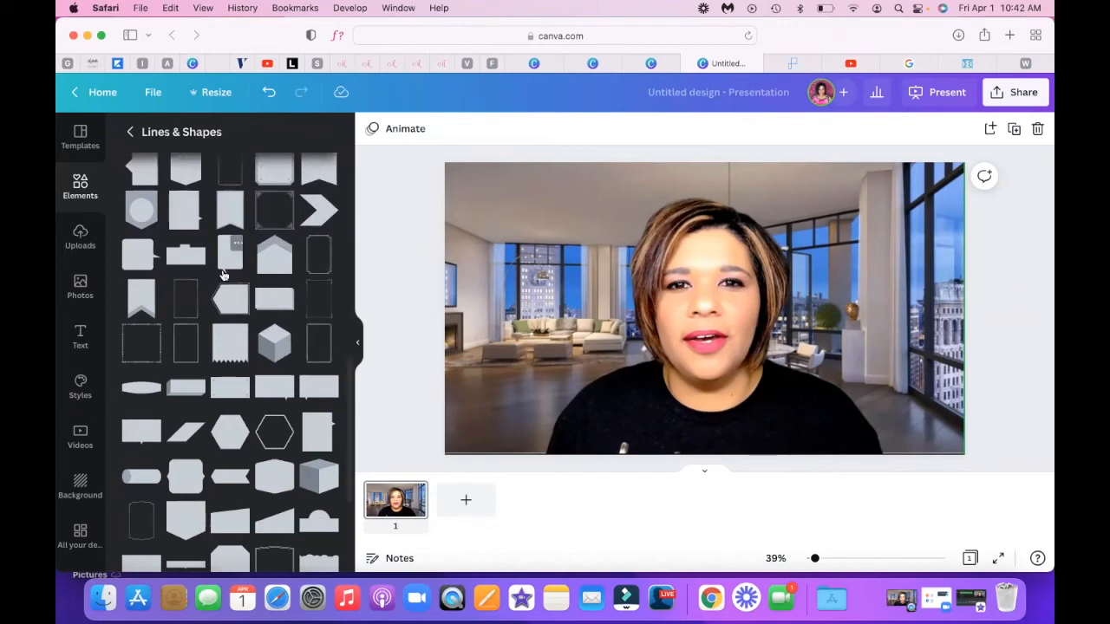
click(284, 272)
drag(705, 408, 568, 308)
drag(706, 317, 521, 375)
drag(594, 303, 689, 420)
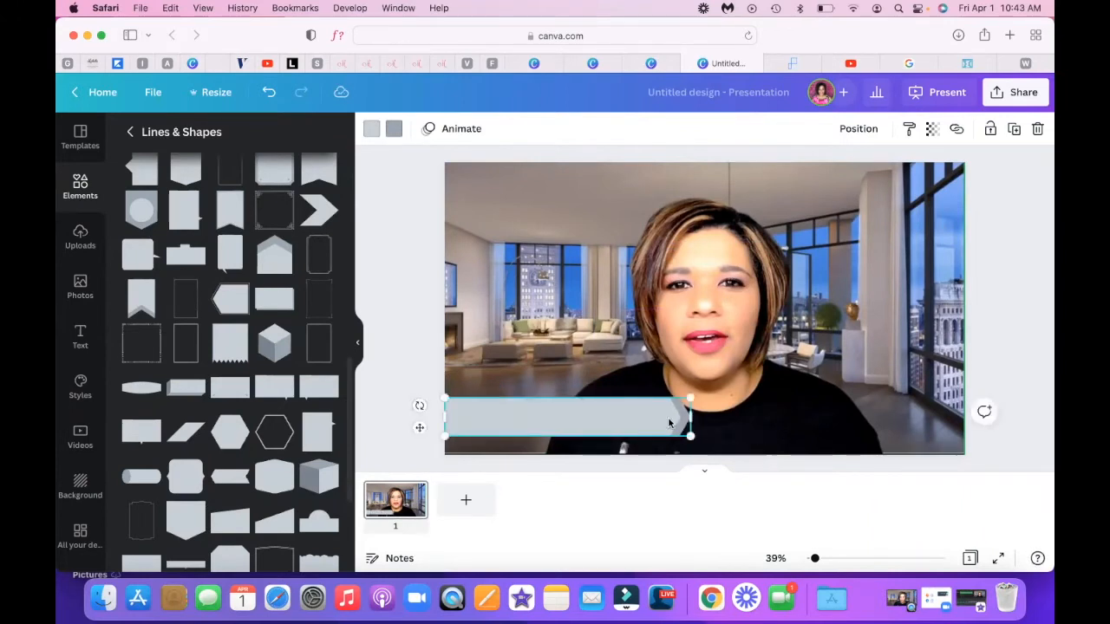
Step: Recolour the banner with a white body and a pink arrow tip from the How To Entrepreneur palette
click(370, 129)
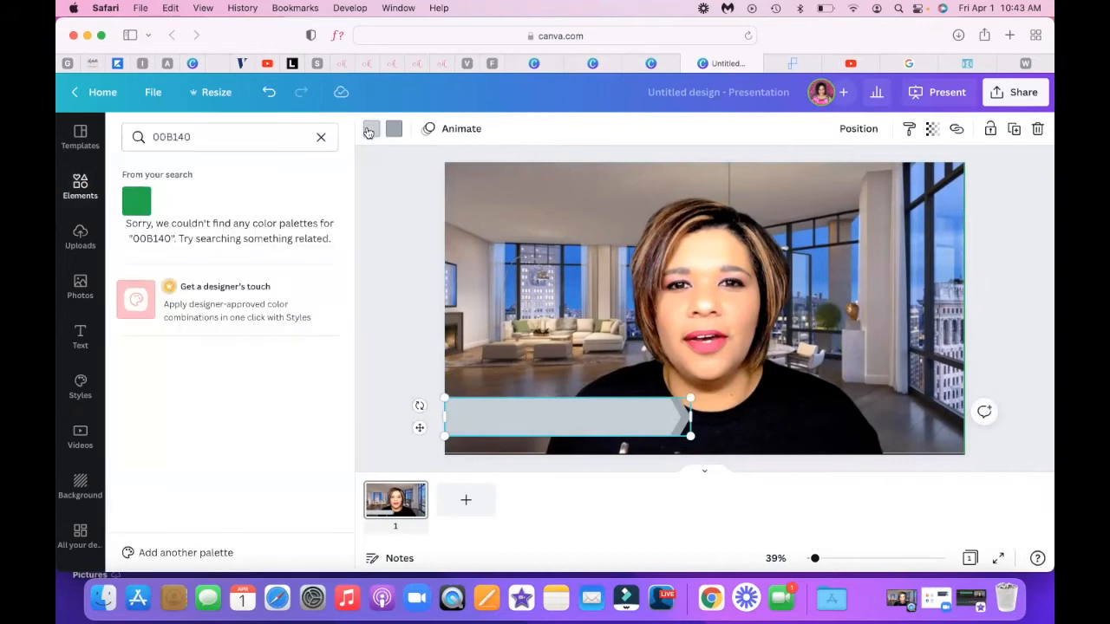
click(146, 202)
click(322, 137)
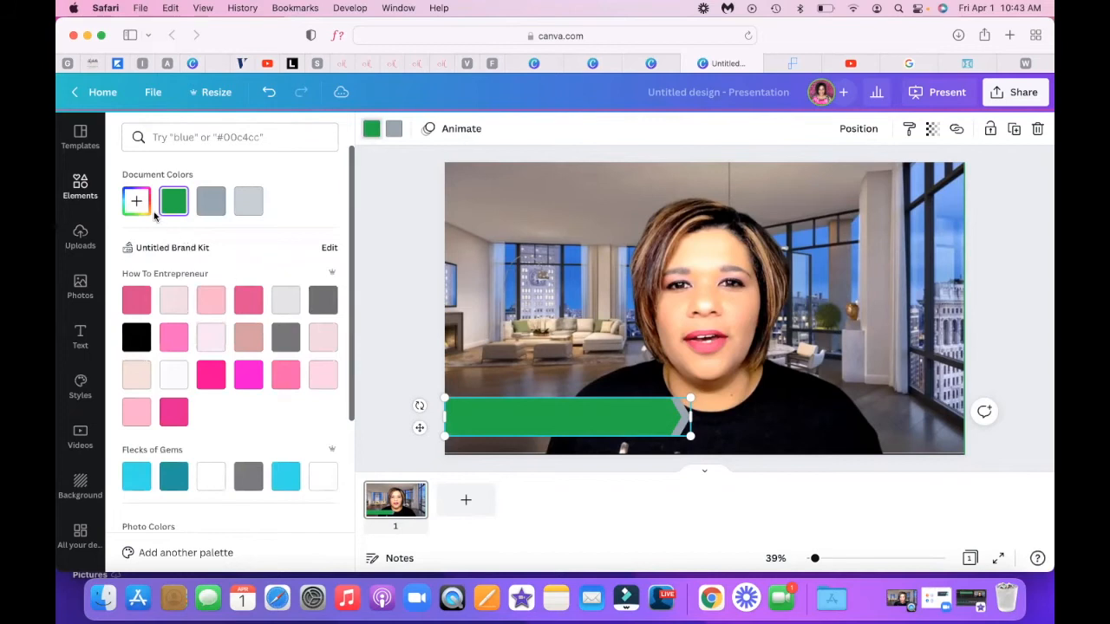
click(181, 382)
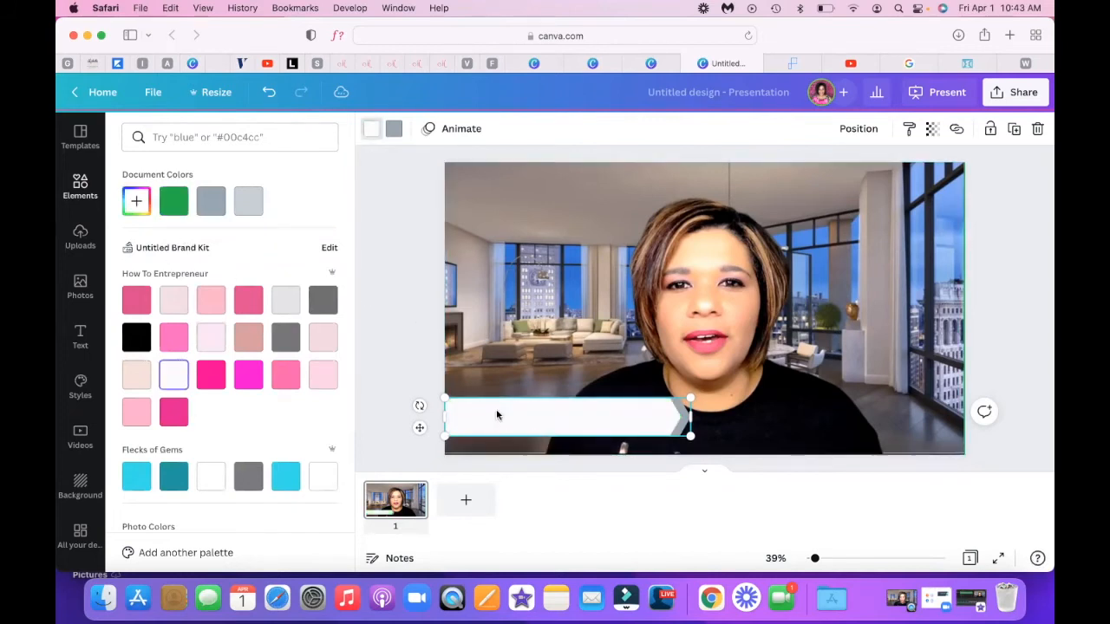
click(393, 130)
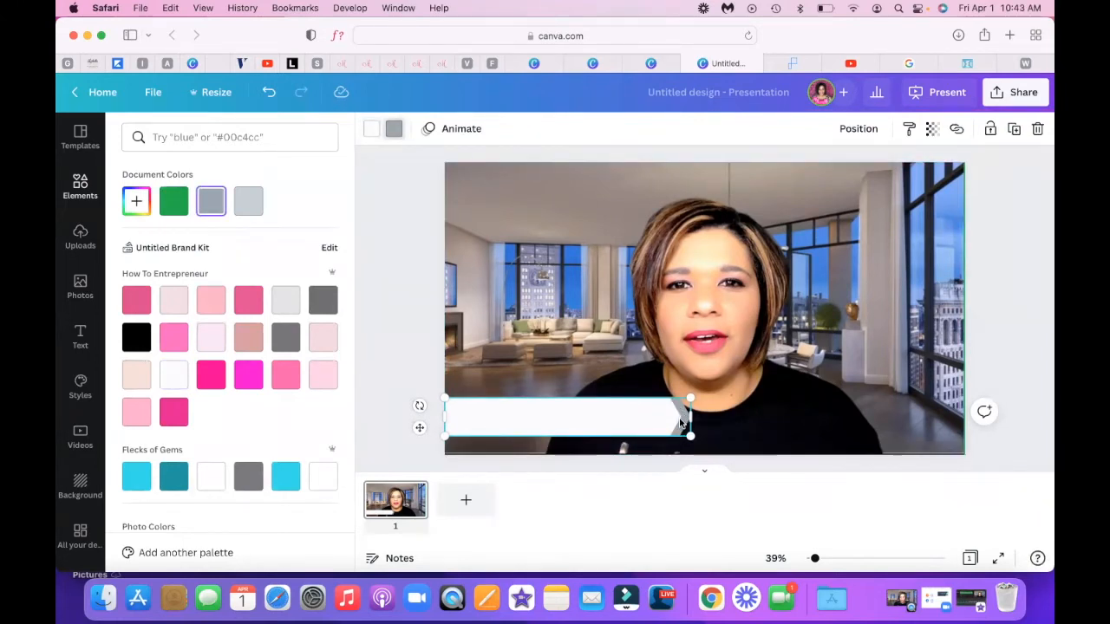
click(174, 336)
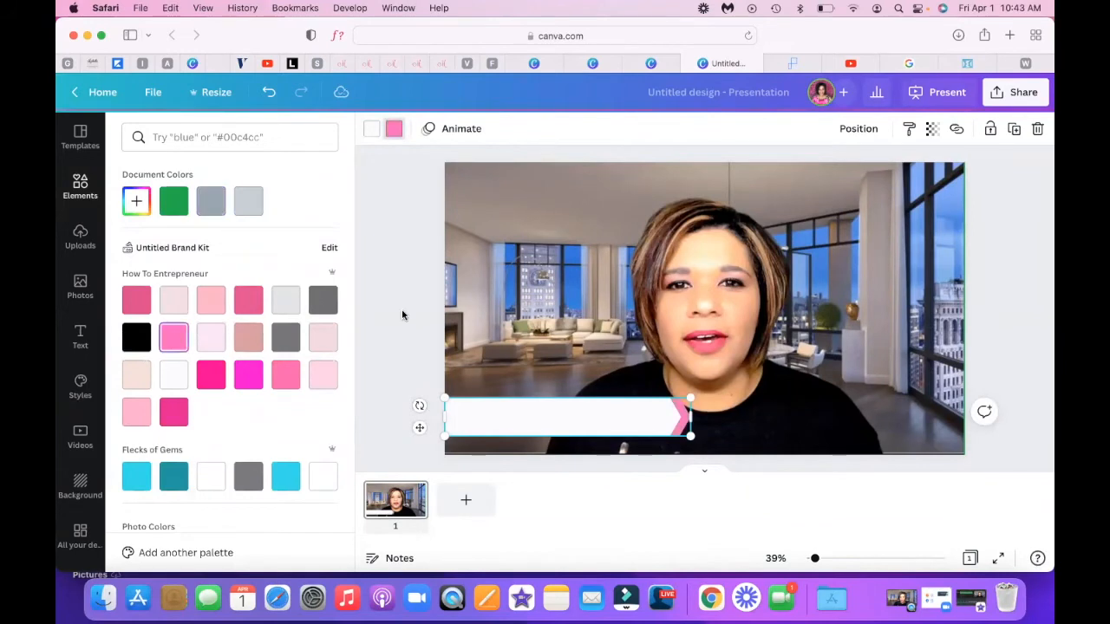
click(532, 343)
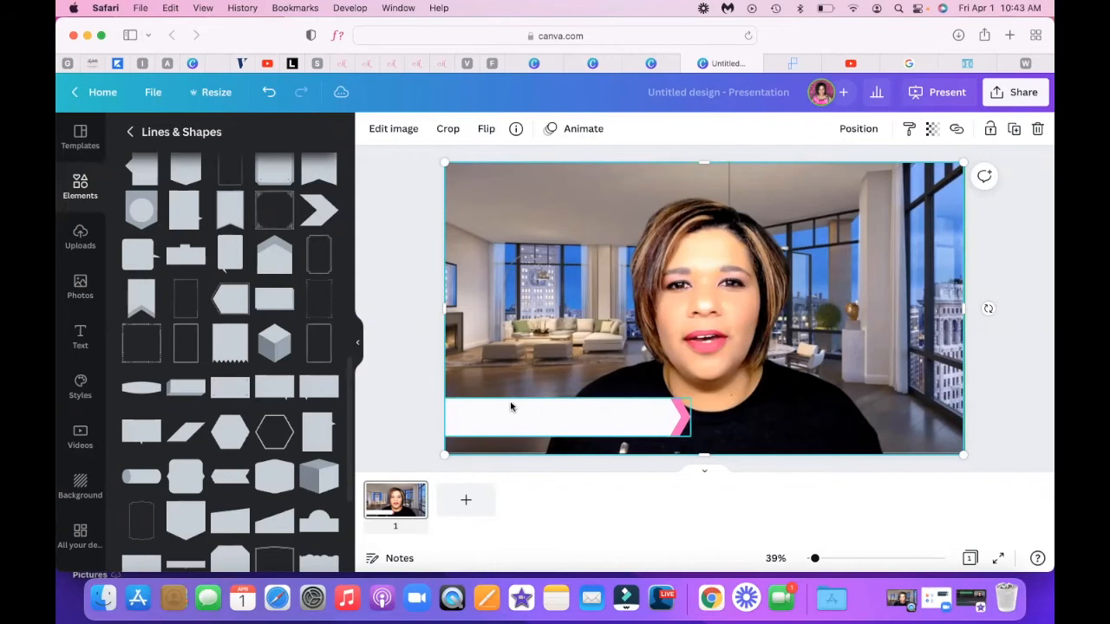
Step: Add a Bebas Neue heading, enlarge it to size 76.9 and place it over the white part of the banner
click(80, 336)
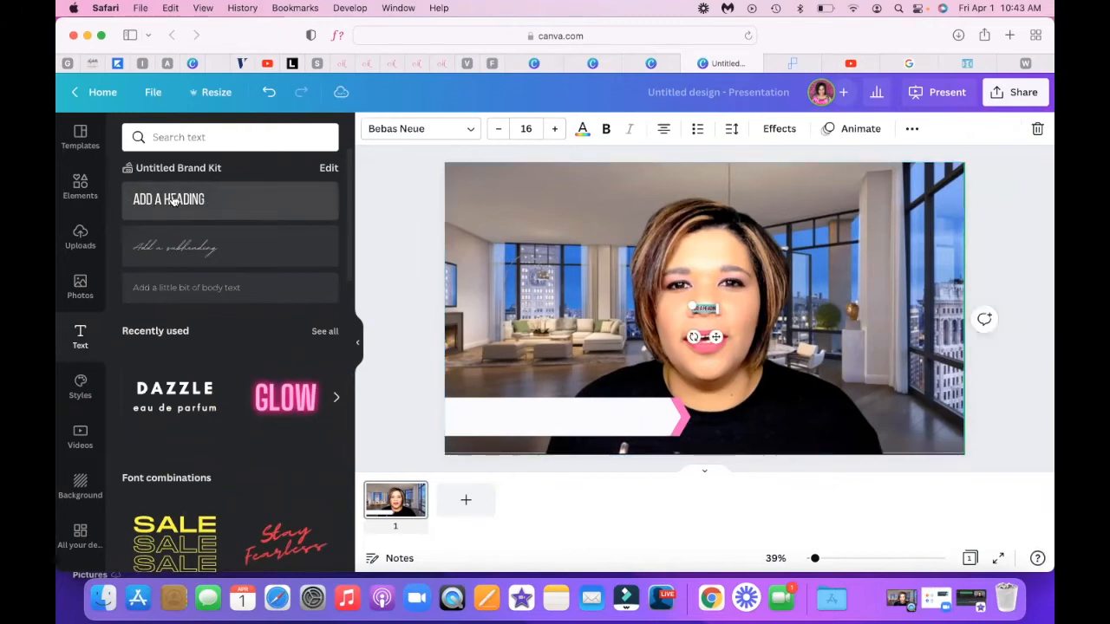
drag(692, 307, 594, 282)
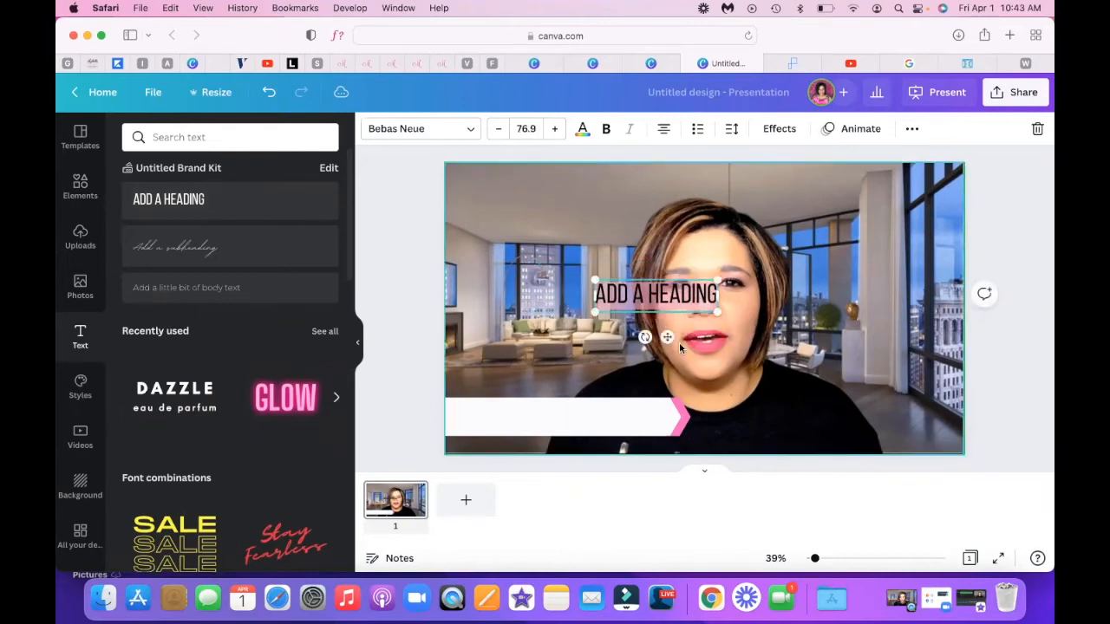
drag(667, 338, 524, 457)
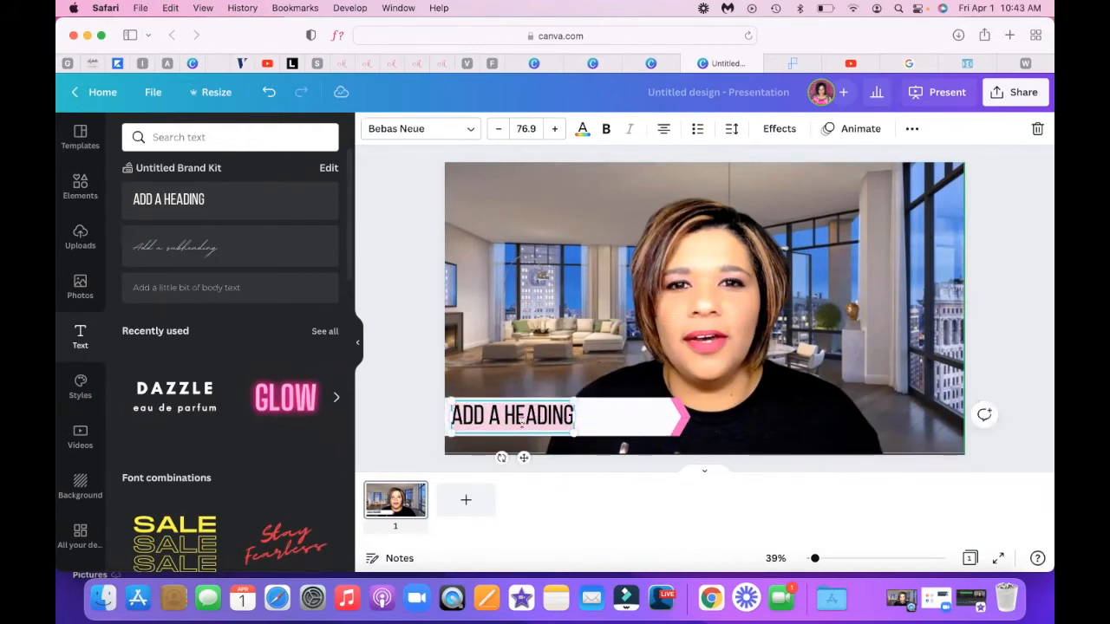
Step: Replace the placeholder heading text on the banner with the presenter's full name
key(BackSpace)
text(SHAMECCA S)
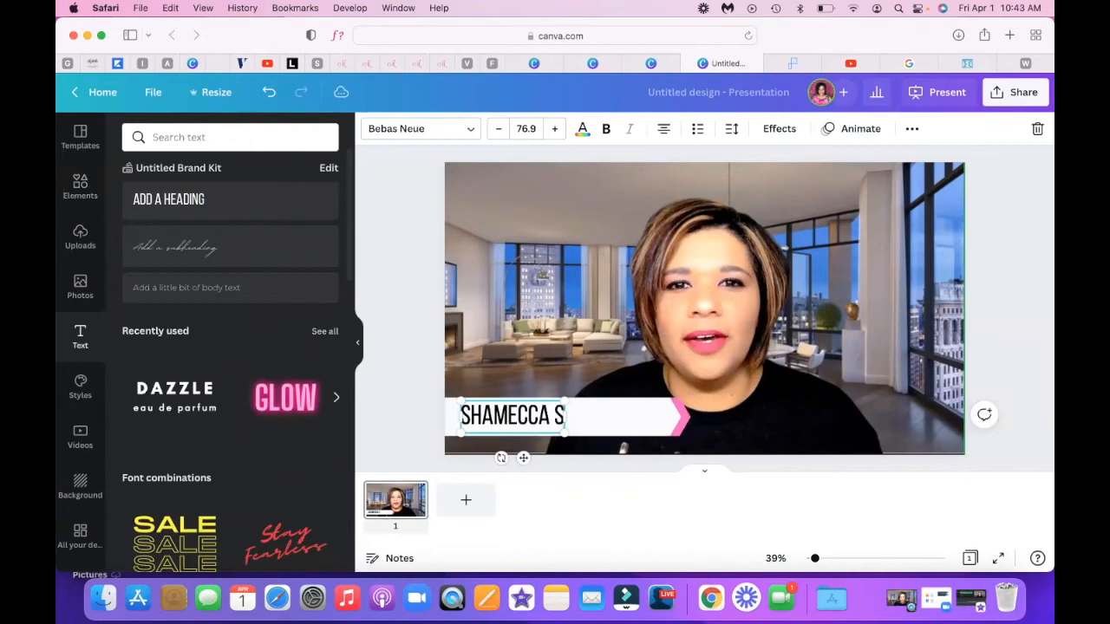
text(T)
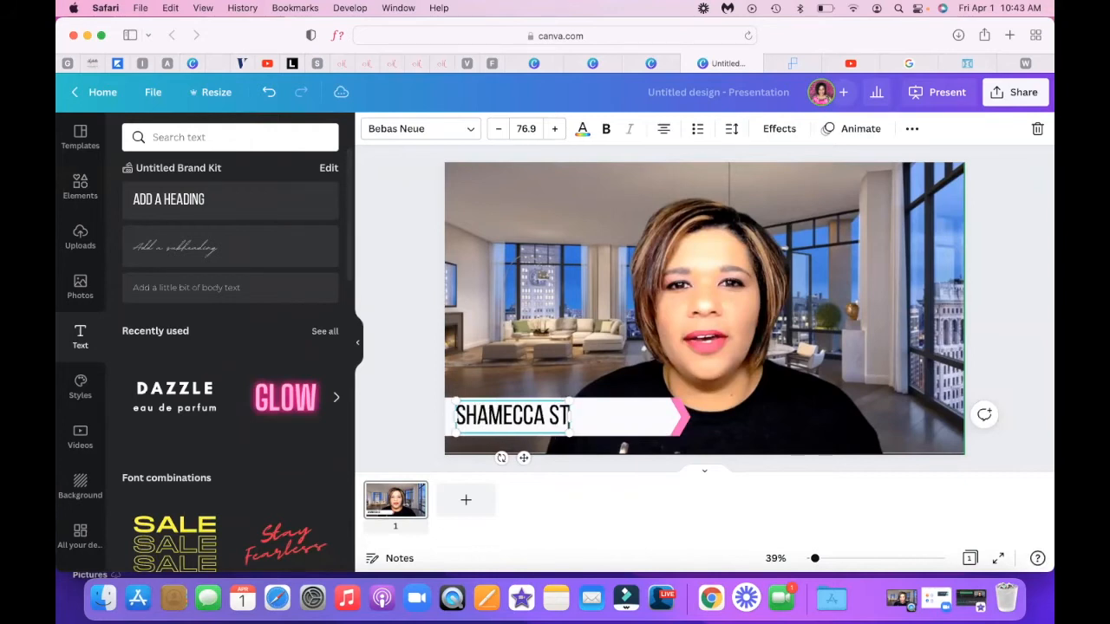
key(BackSpace)
key(BackSpace)
key(BackSpace)
key(BackSpace)
key(BackSpace)
key(BackSpace)
key(BackSpace)
key(BackSpace)
key(BackSpace)
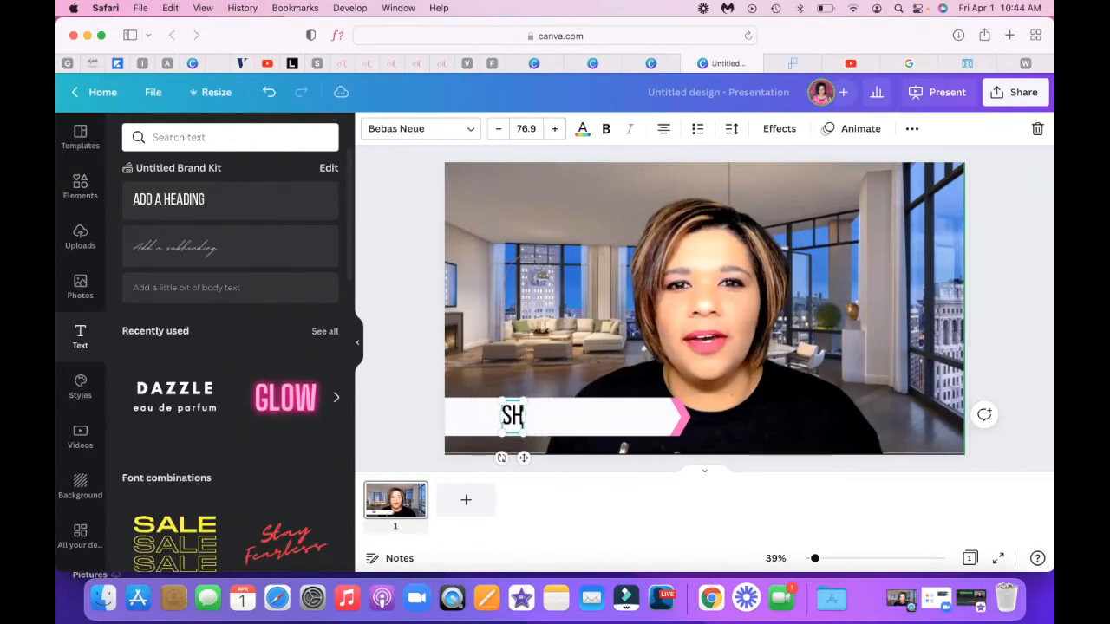
text(HAMECCA S)
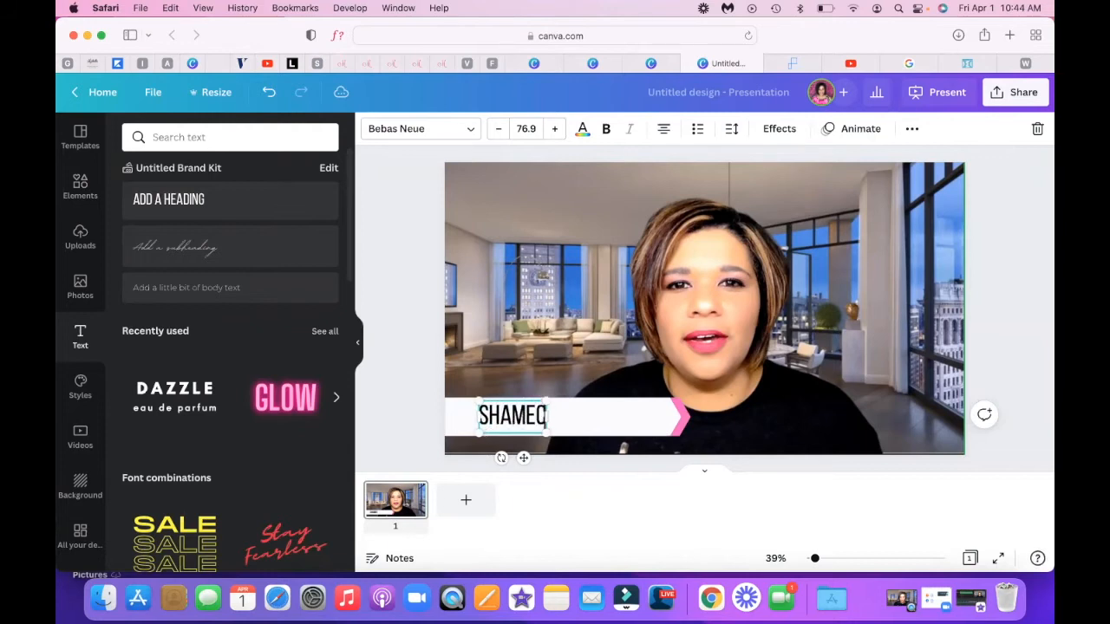
text(TEPHENS)
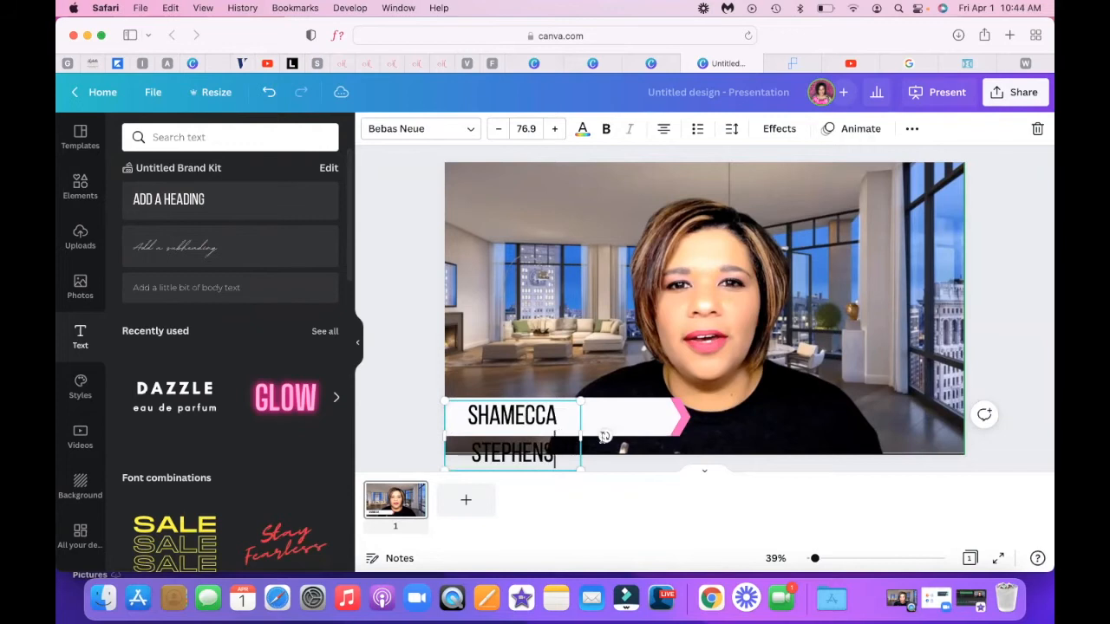
Step: Widen the name's text box to about 720 so it fits on one line, left-align it and centre it vertically on the banner
drag(581, 436, 640, 428)
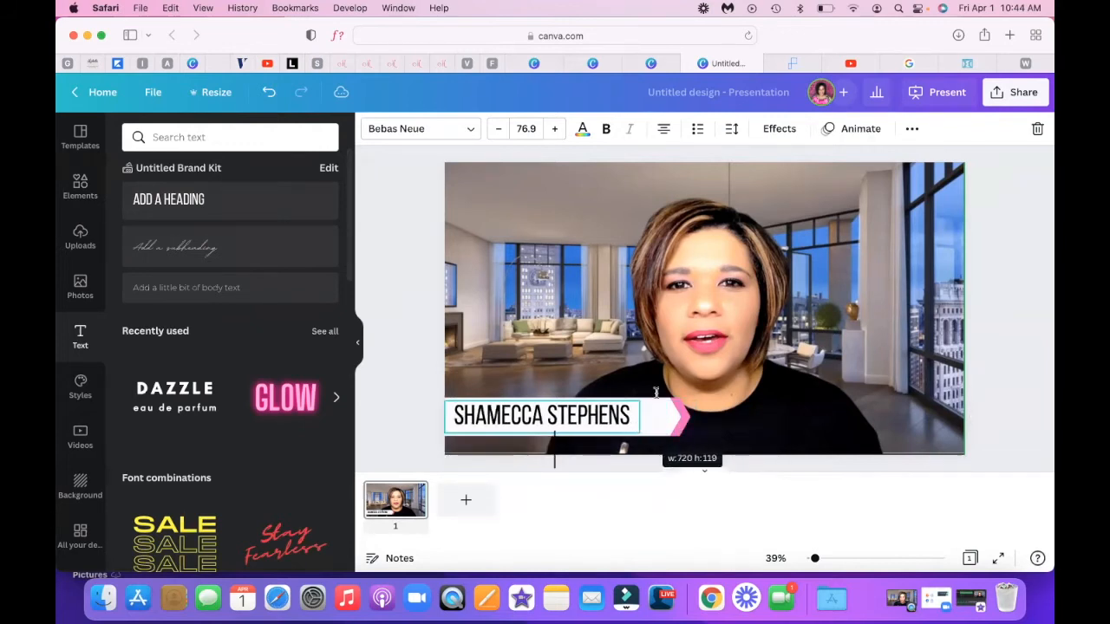
click(664, 129)
drag(553, 459, 564, 461)
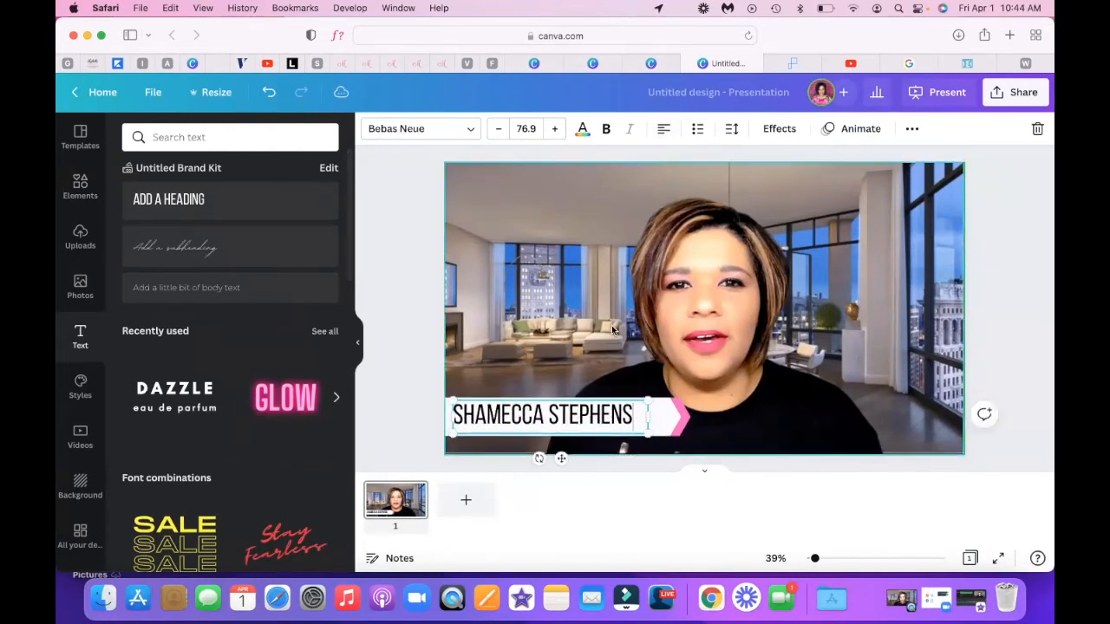
Step: Recolour the presenter's name text in the same pink as the banner's arrow tip
double_click(573, 417)
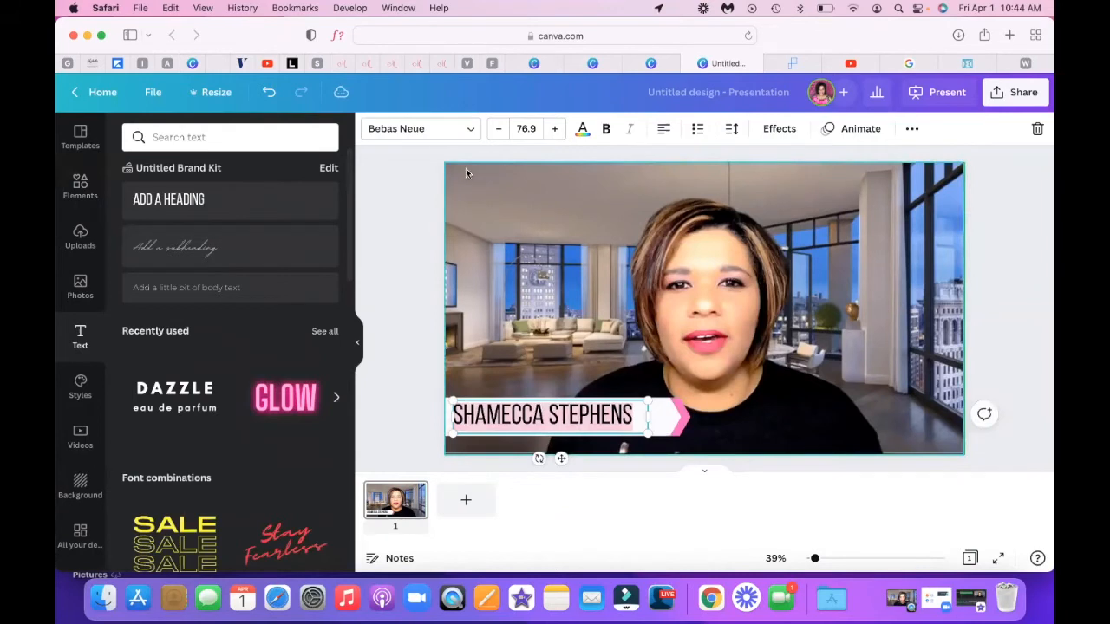
click(583, 129)
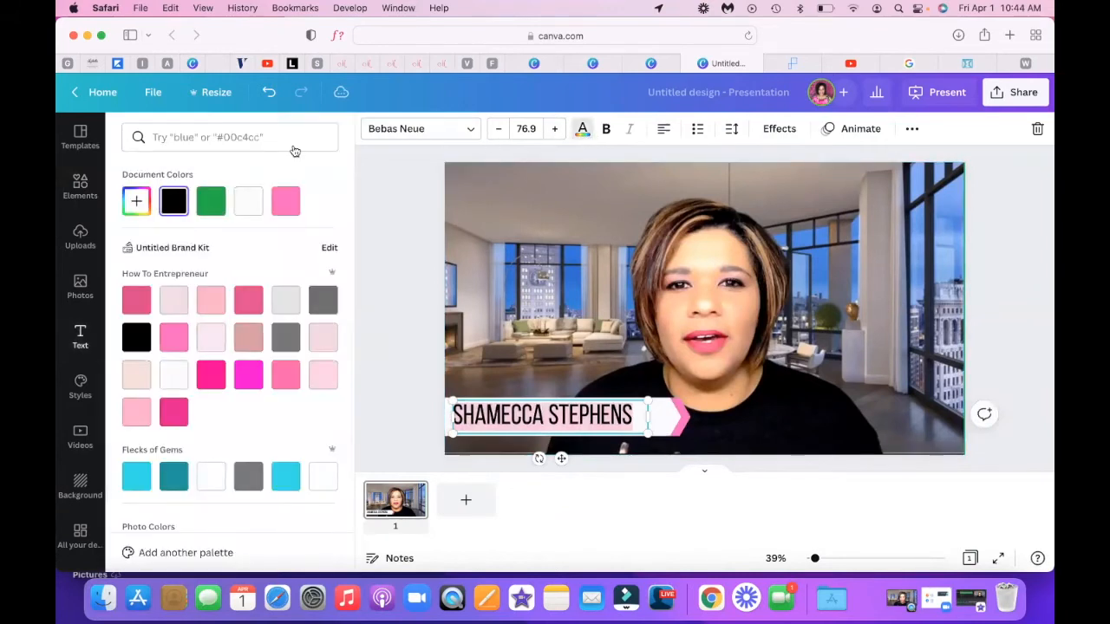
click(285, 201)
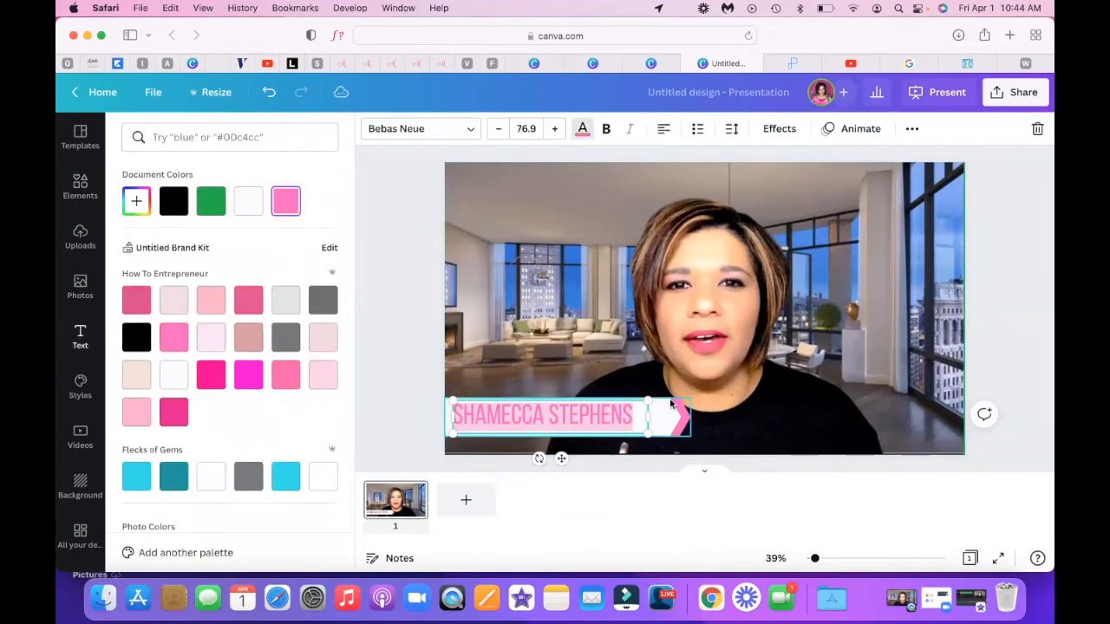
click(671, 406)
click(540, 419)
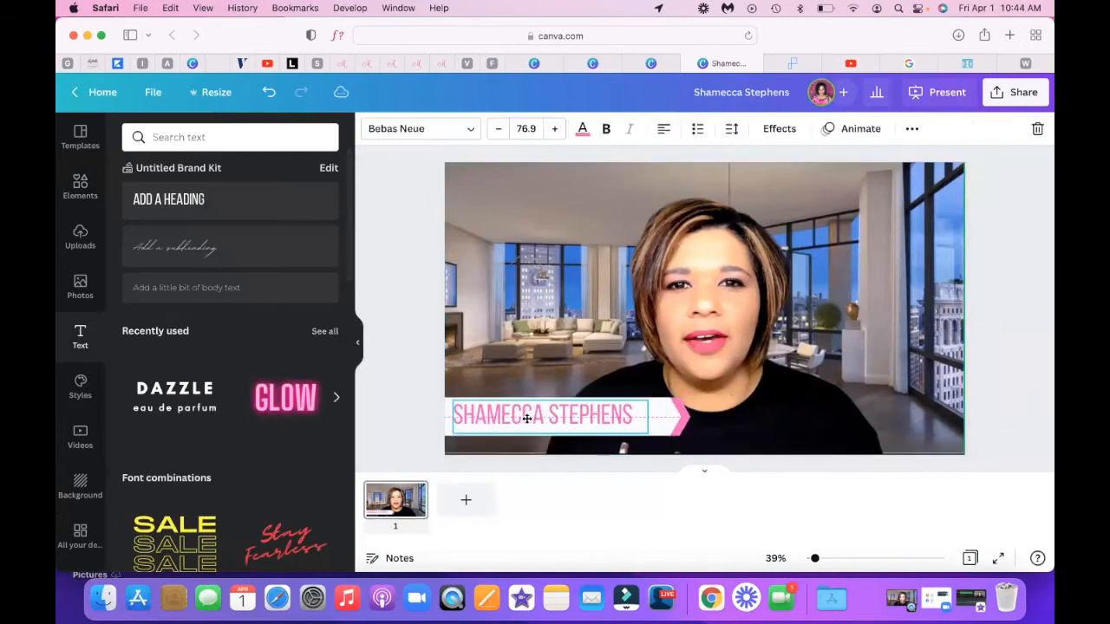
click(573, 317)
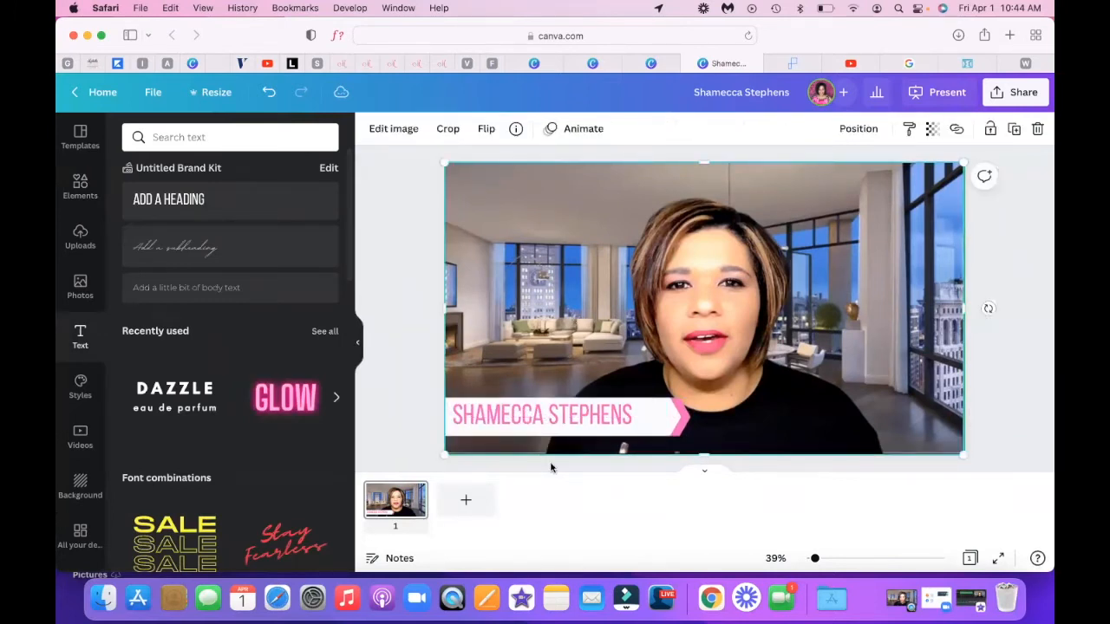
Step: Toggle the uppercase setting on the presenter's name text
click(542, 416)
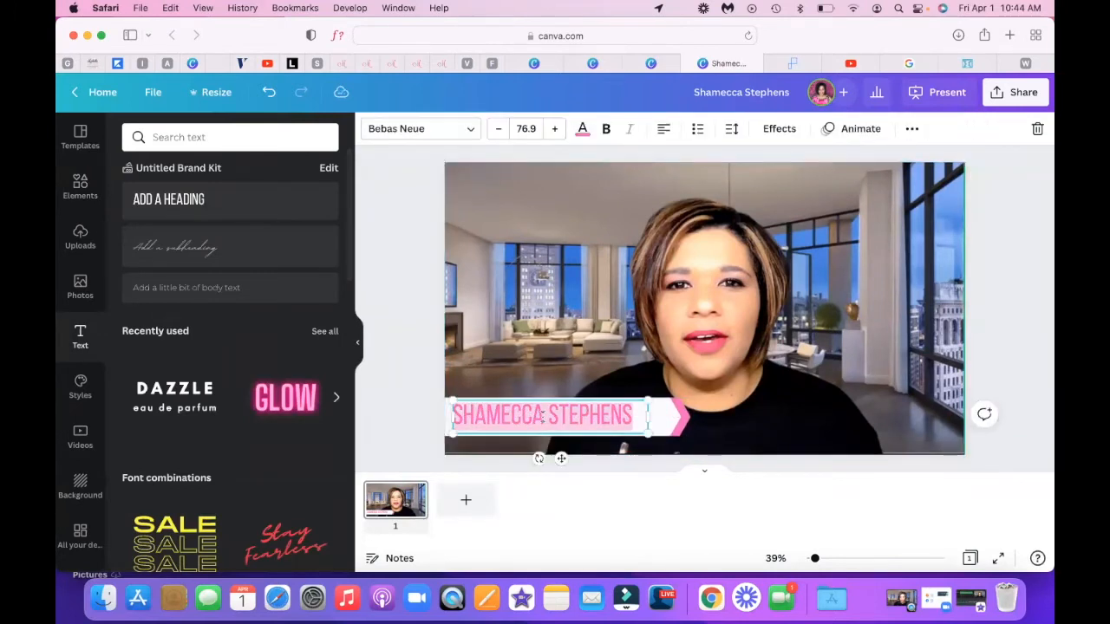
click(732, 129)
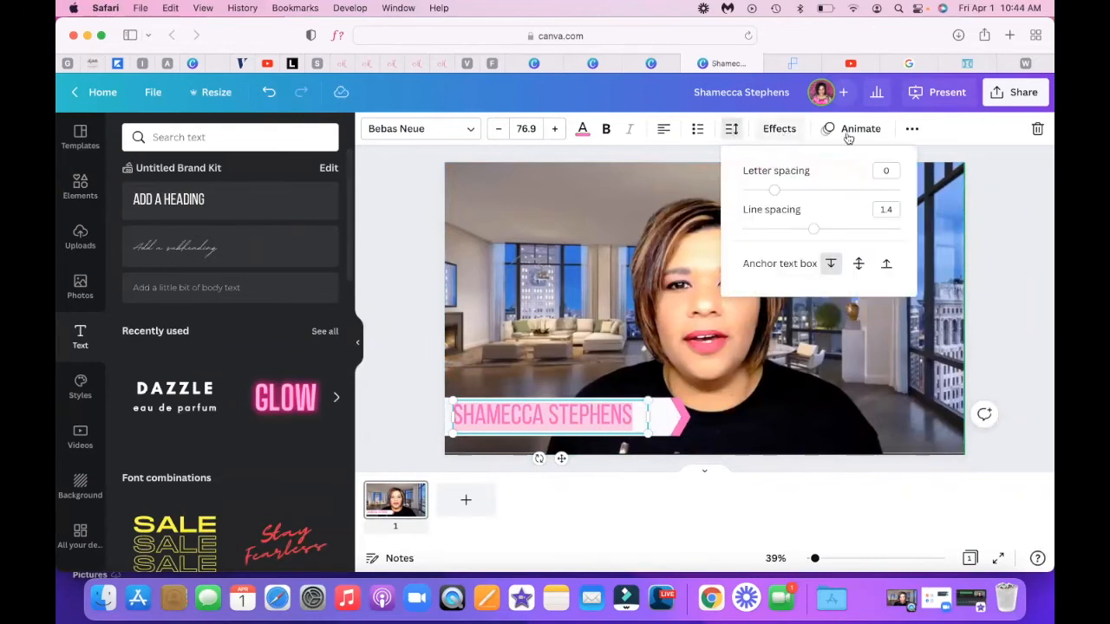
click(912, 130)
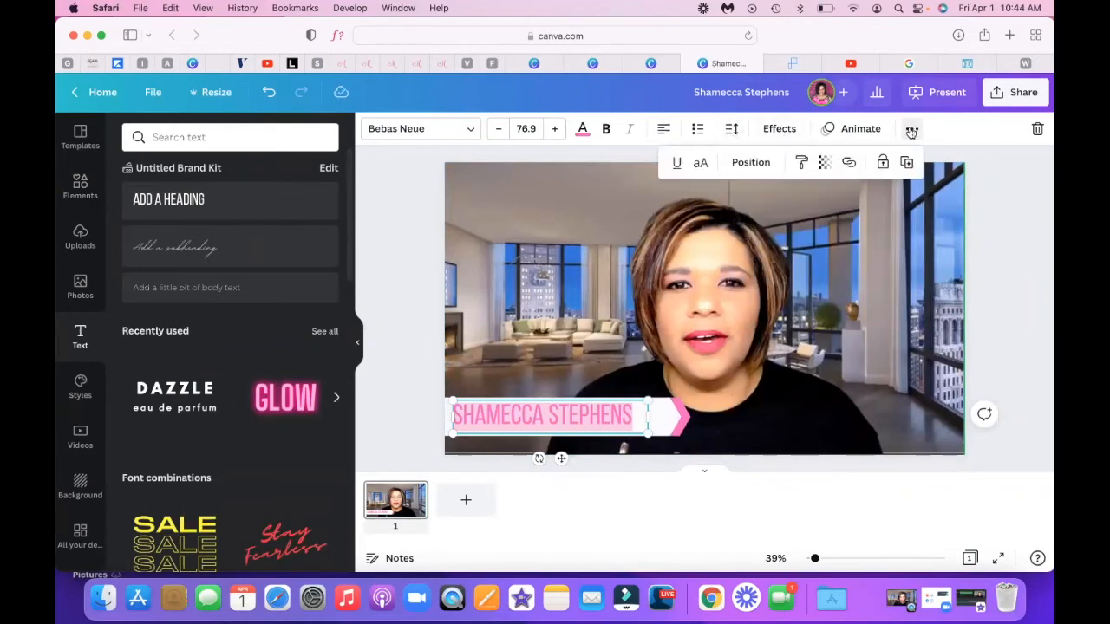
click(705, 164)
click(547, 345)
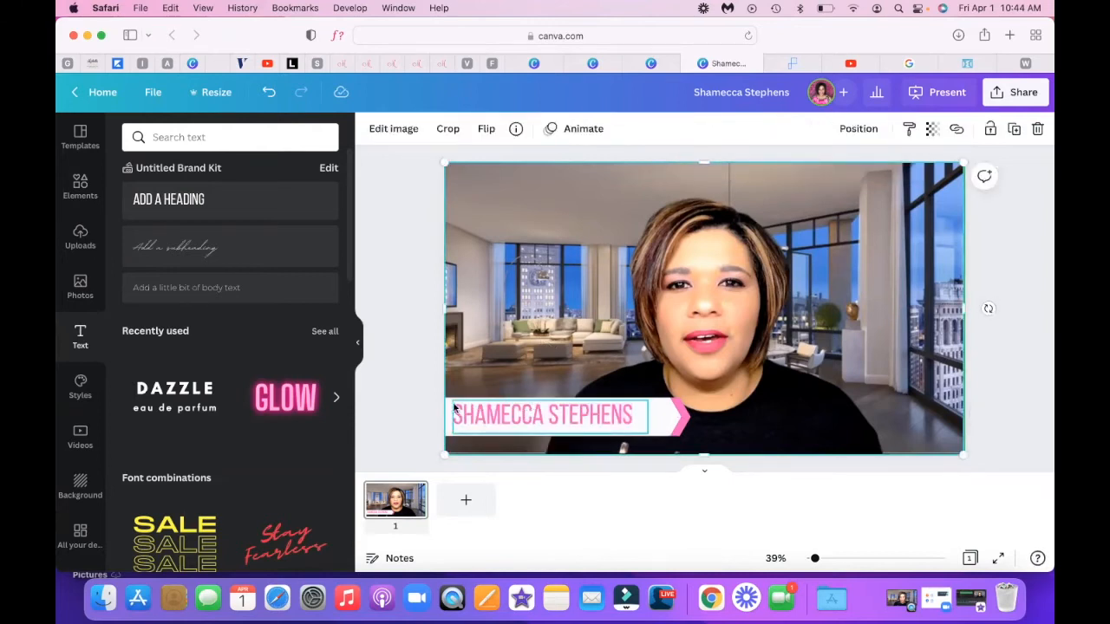
Step: Move the name slightly down to centre it vertically on the banner
click(520, 422)
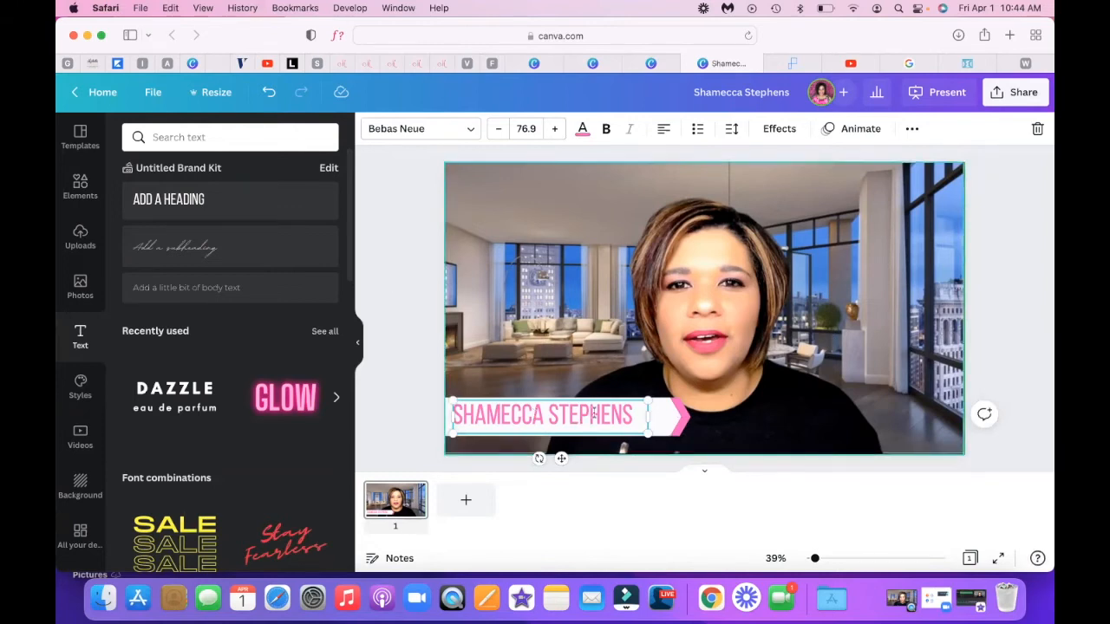
drag(594, 414, 595, 419)
click(598, 347)
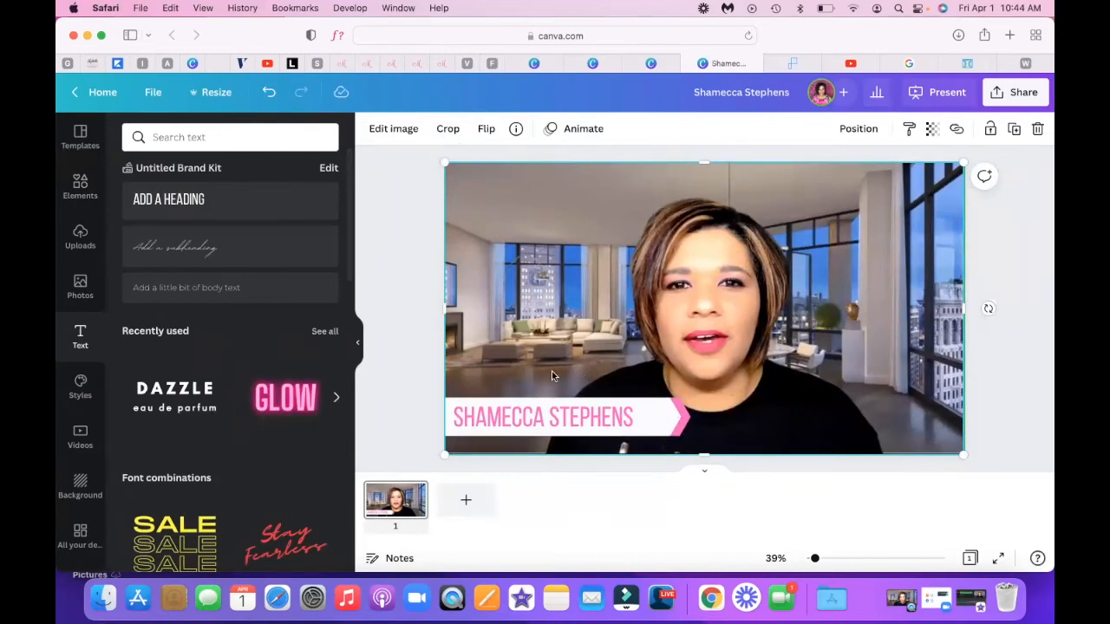
Step: Add the outlined pentagon arrow from Lines & Shapes and turn it to point right against the photo's left edge
click(80, 186)
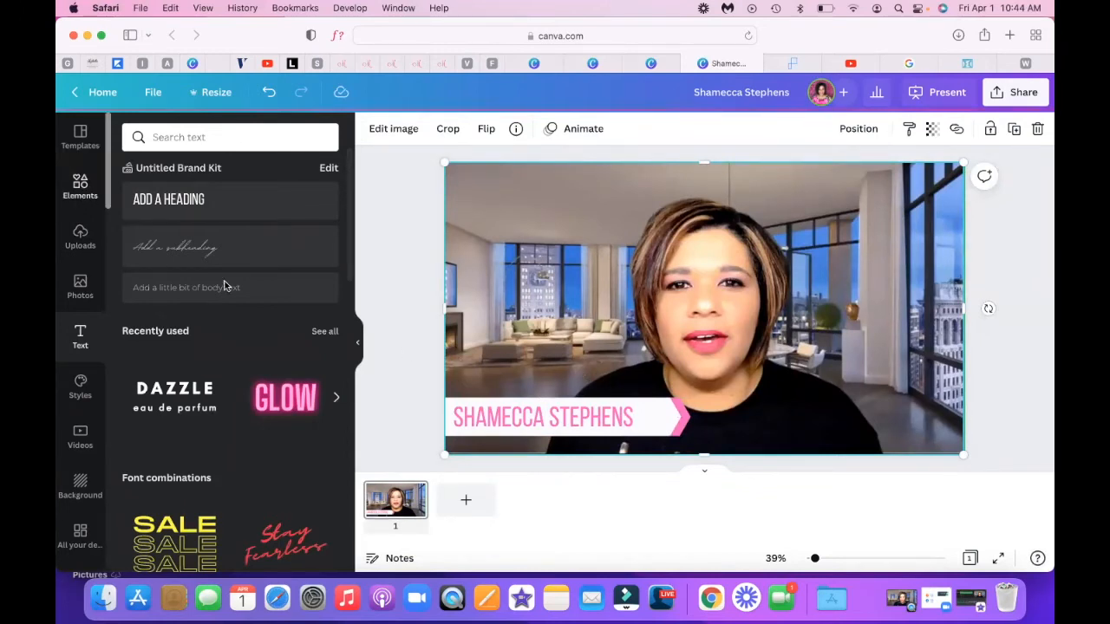
click(227, 304)
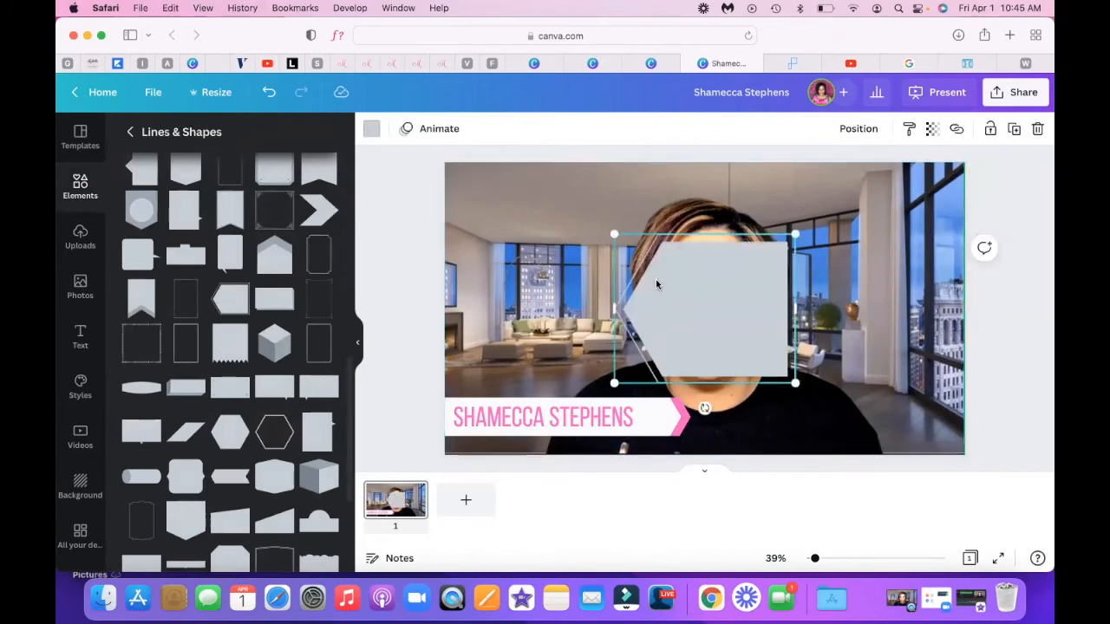
drag(705, 410, 702, 256)
drag(690, 305, 526, 318)
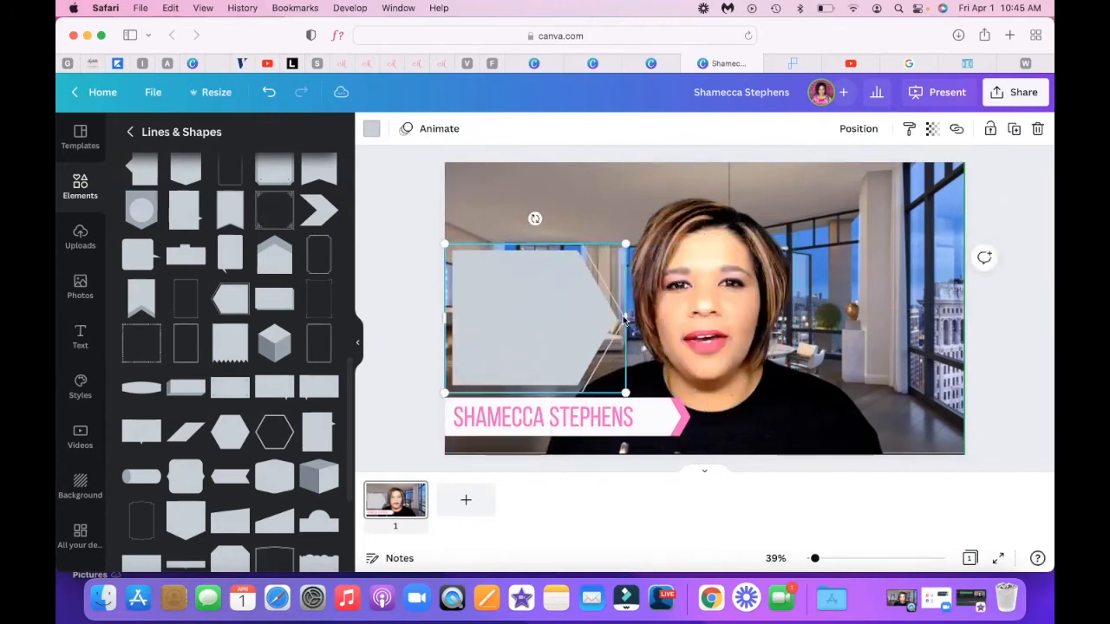
Step: Stretch and flatten the new arrow shape to about the length and height of the existing name banner
drag(626, 319, 752, 338)
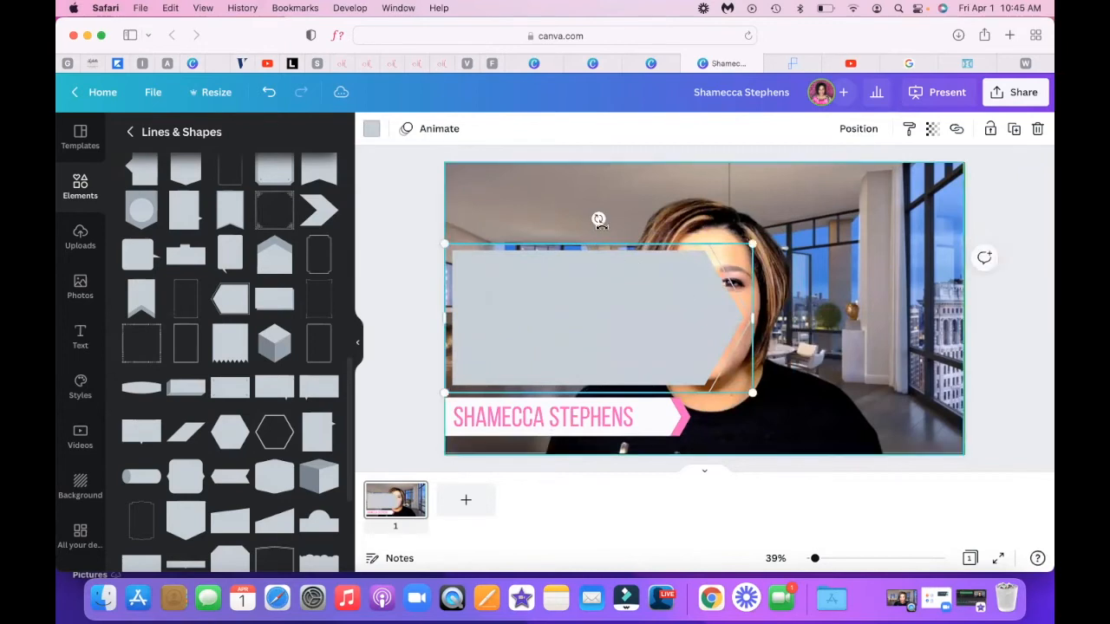
drag(751, 247, 548, 322)
drag(557, 366, 690, 374)
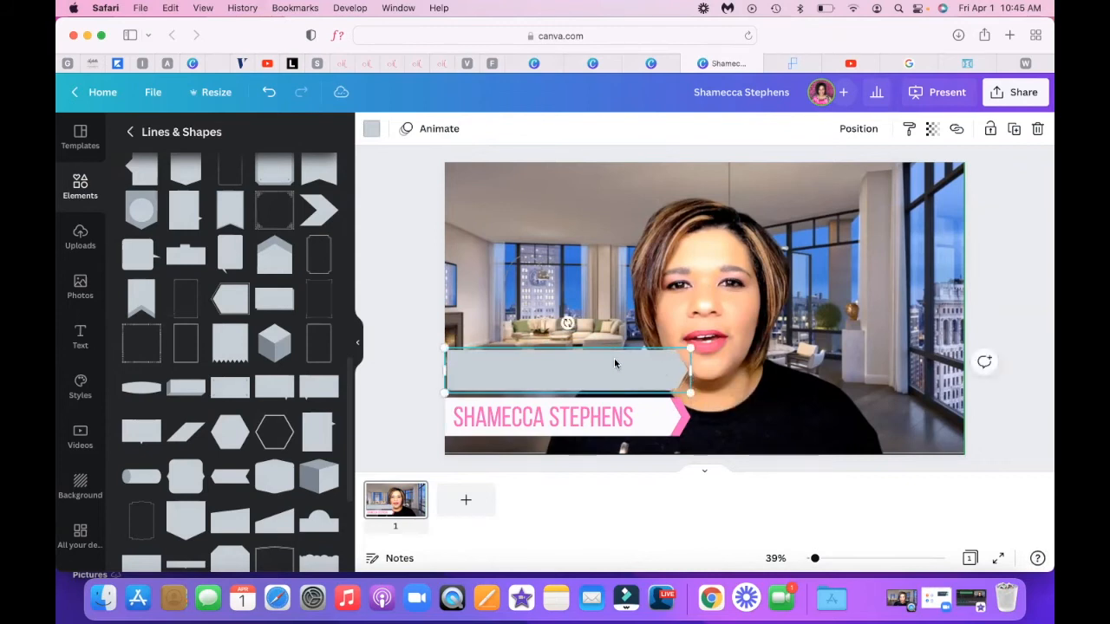
Step: Delete the old pink-tipped banner and place the new arrow shape in its spot behind the name
drag(586, 380, 582, 421)
drag(588, 366, 588, 351)
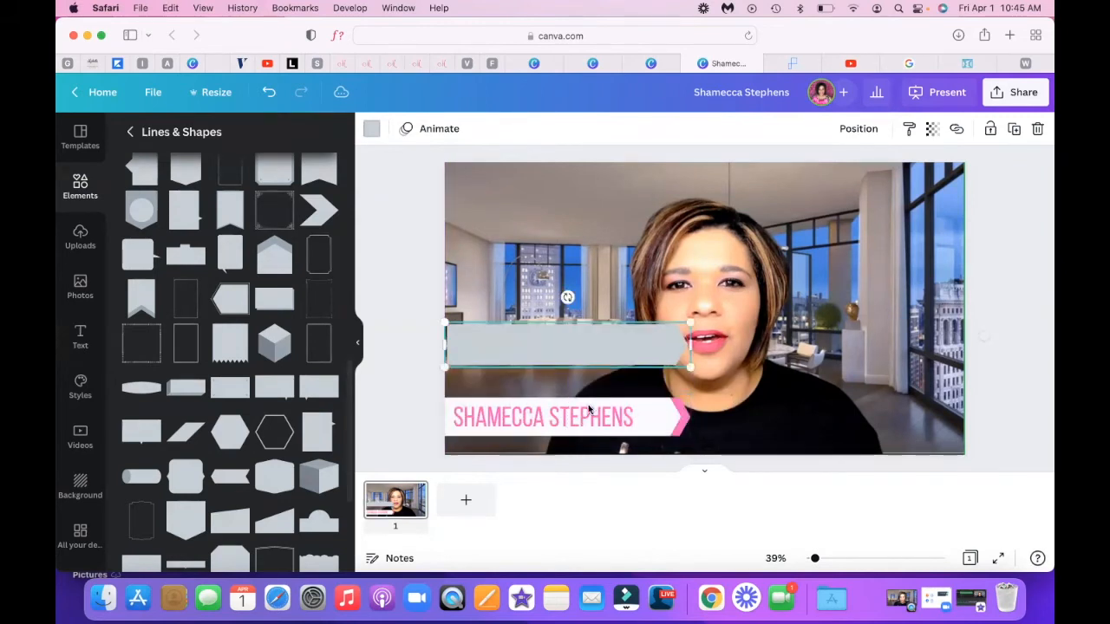
click(664, 412)
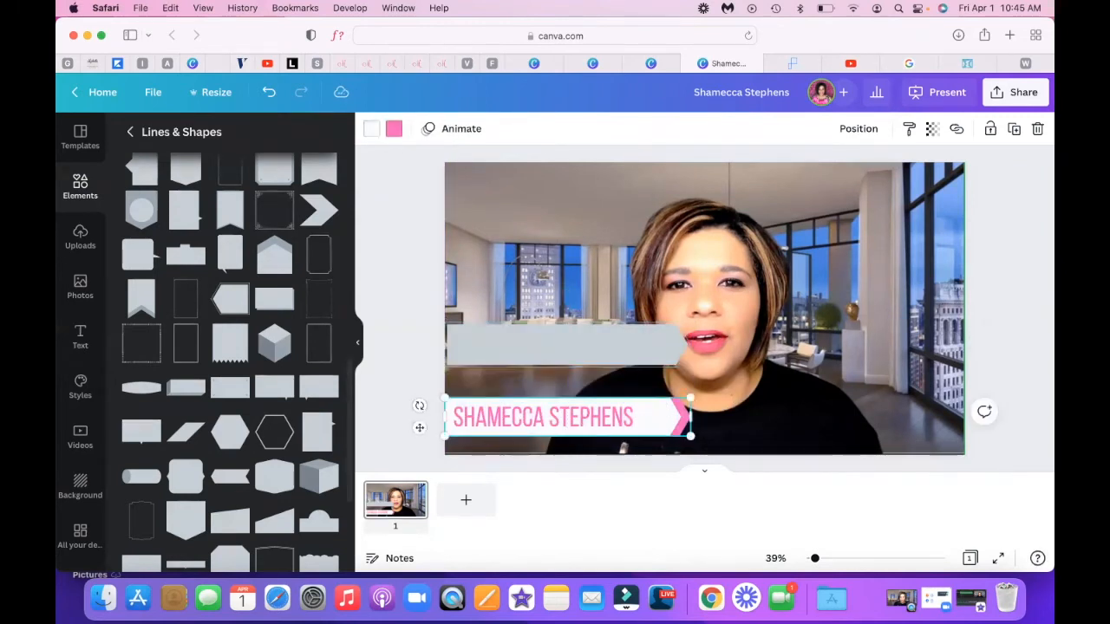
drag(585, 347, 583, 407)
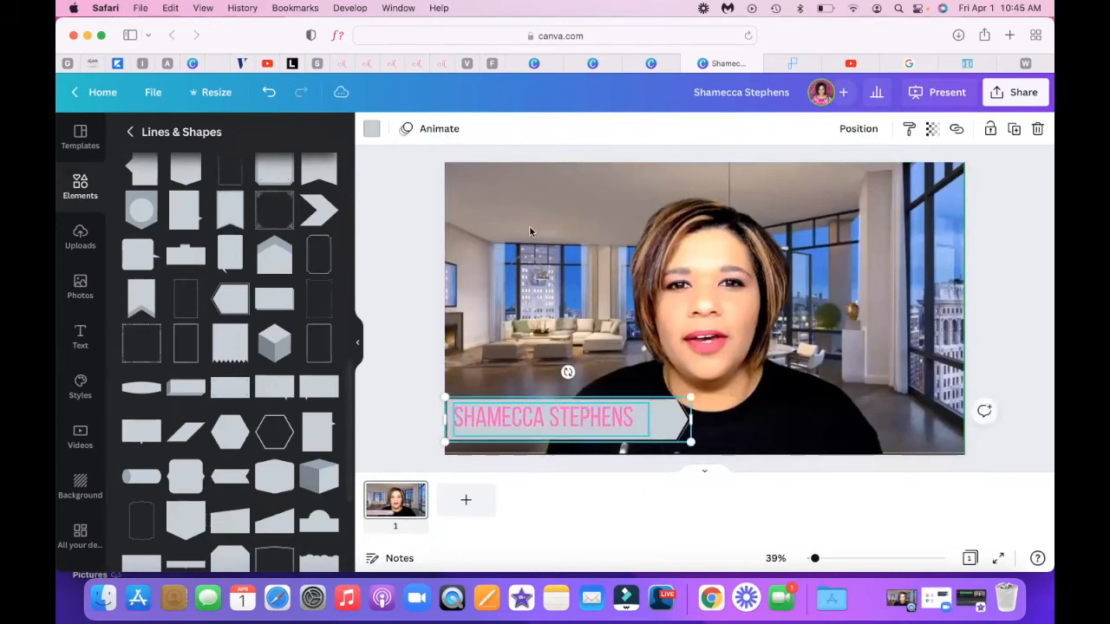
Step: Recolour the new arrow banner white from the How To Entrepreneur palette
click(371, 128)
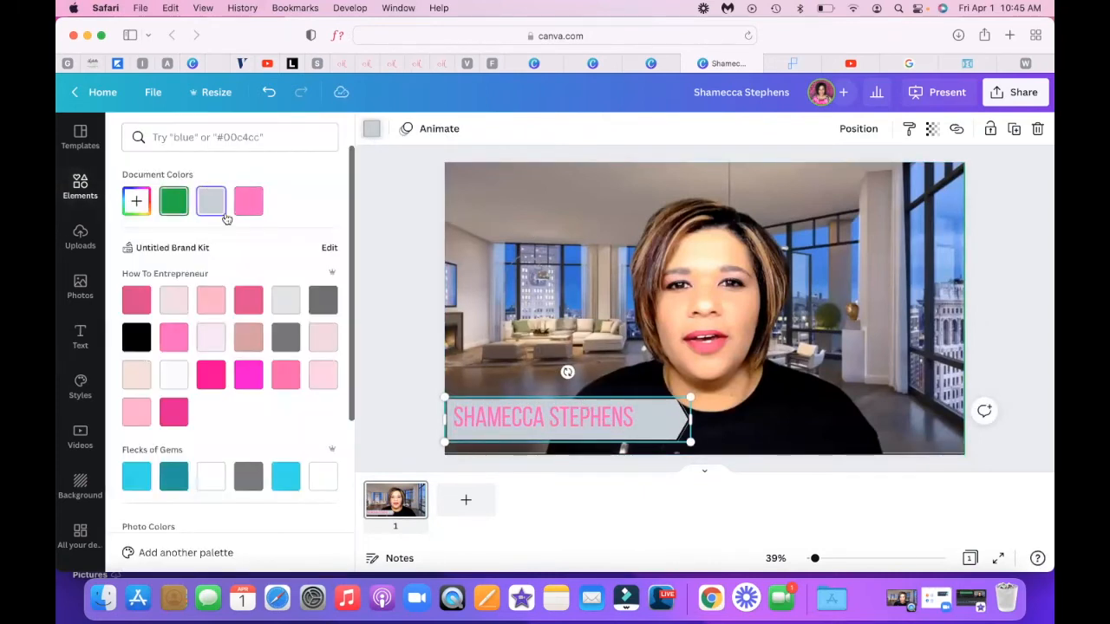
click(248, 202)
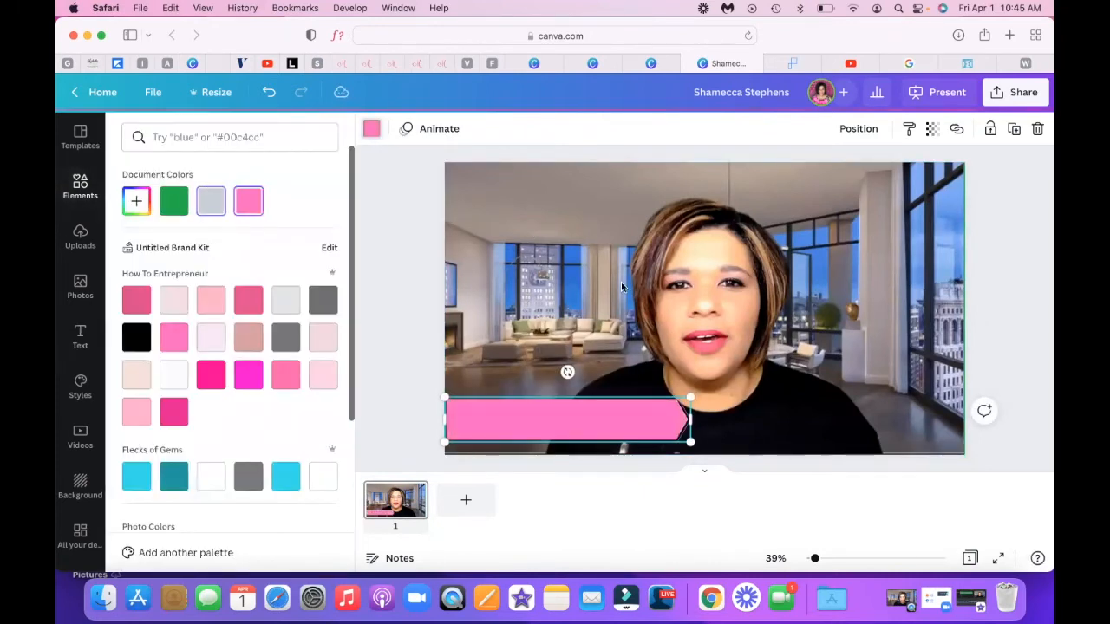
click(174, 375)
click(672, 242)
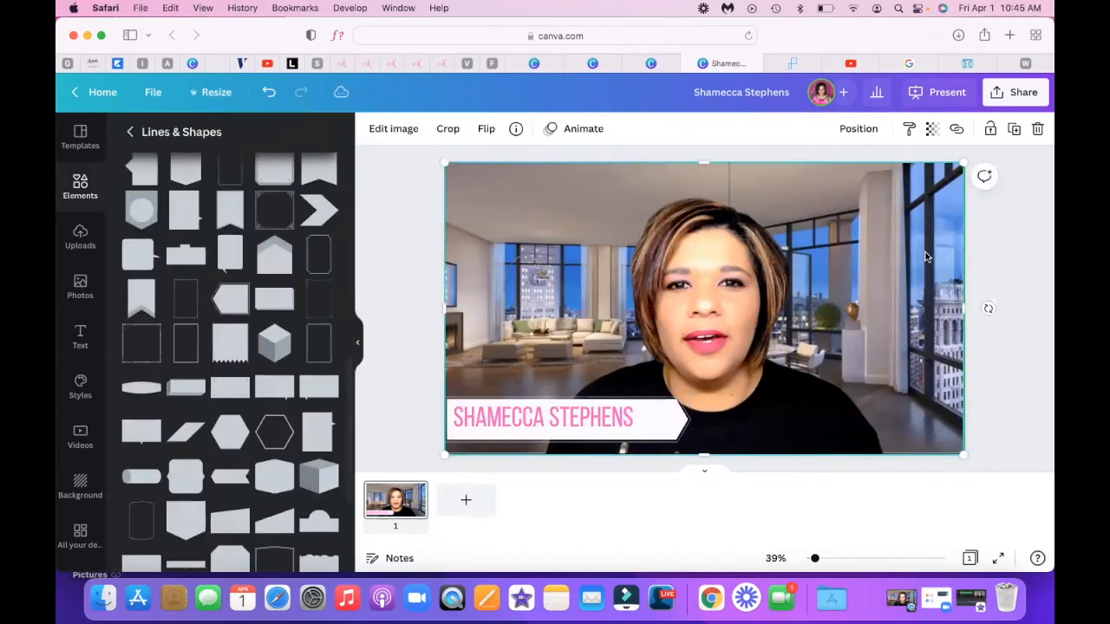
Step: Shift the name slightly right and centre it vertically on the new white banner
click(578, 419)
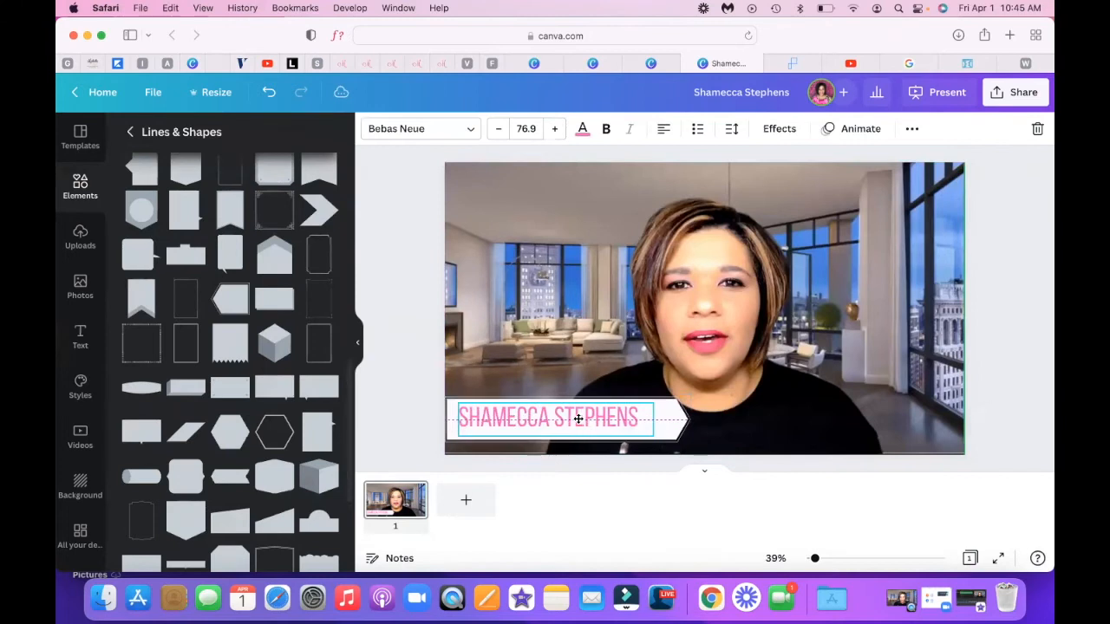
scroll(170, 334, down, 5)
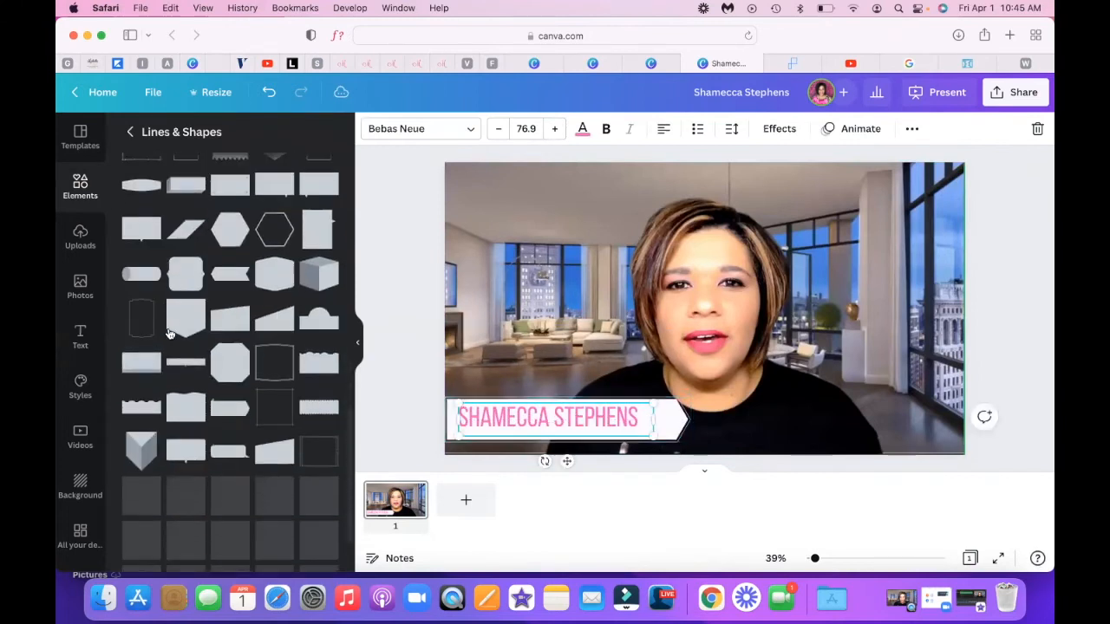
scroll(170, 334, down, 2)
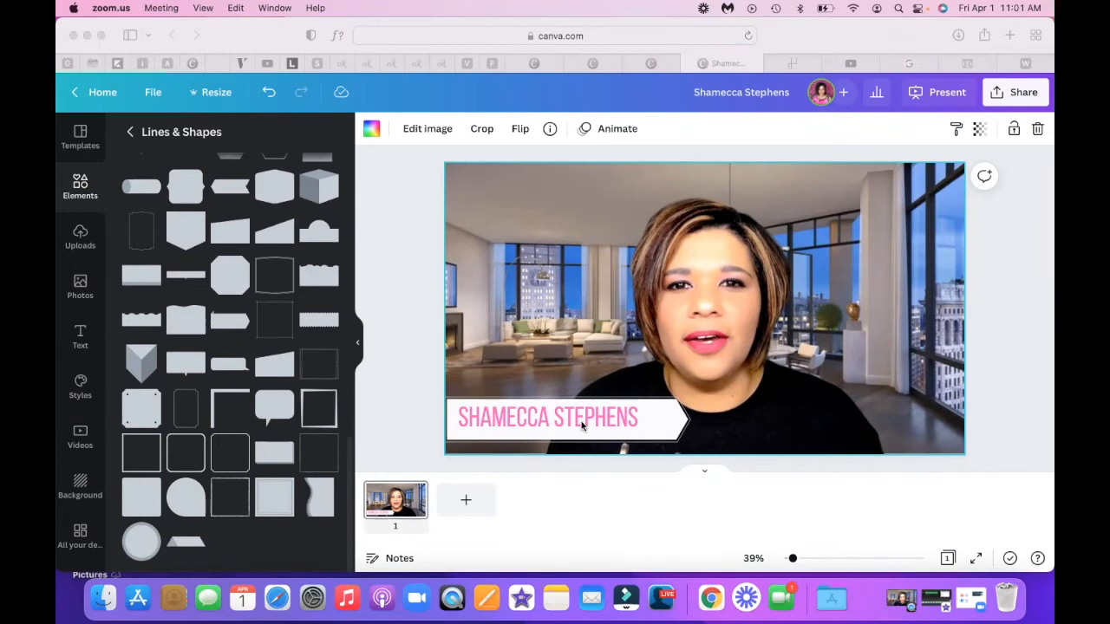
click(681, 430)
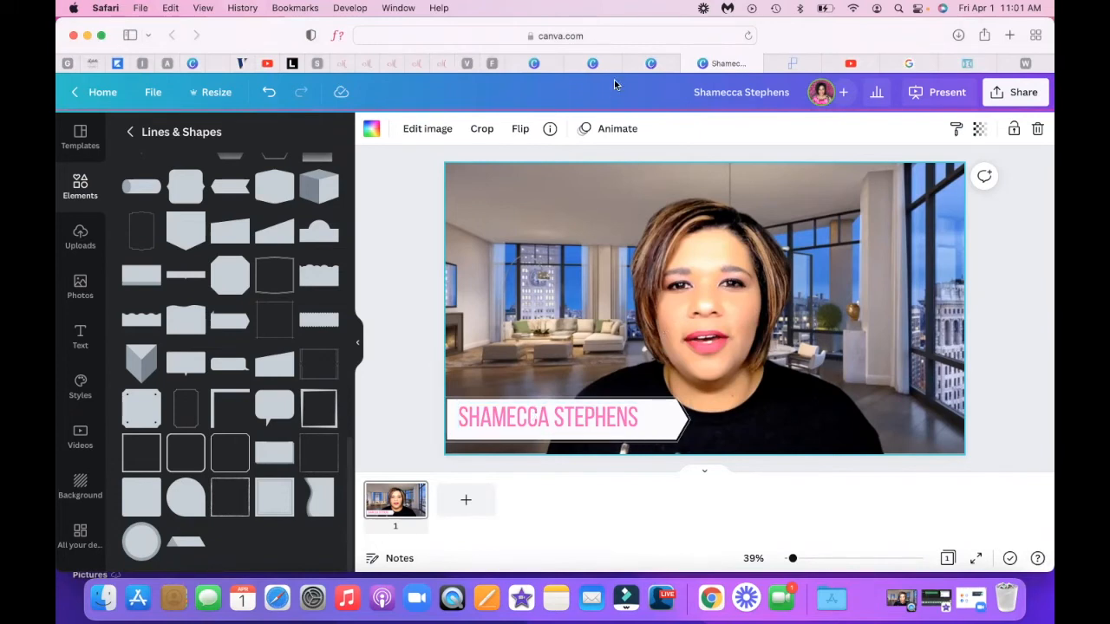
click(617, 131)
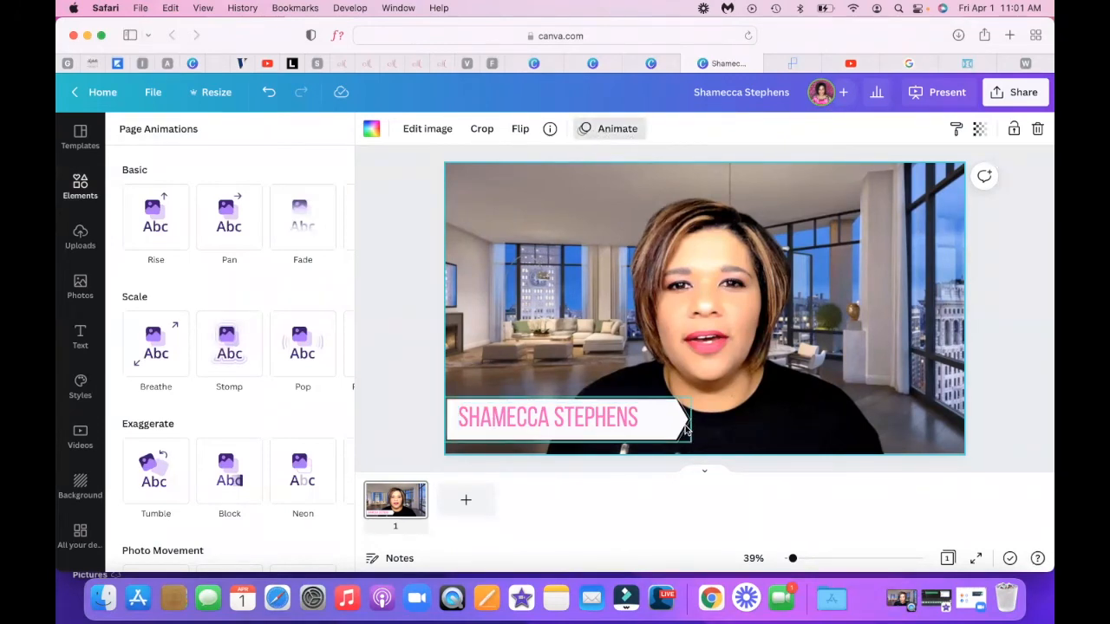
click(587, 419)
click(579, 419)
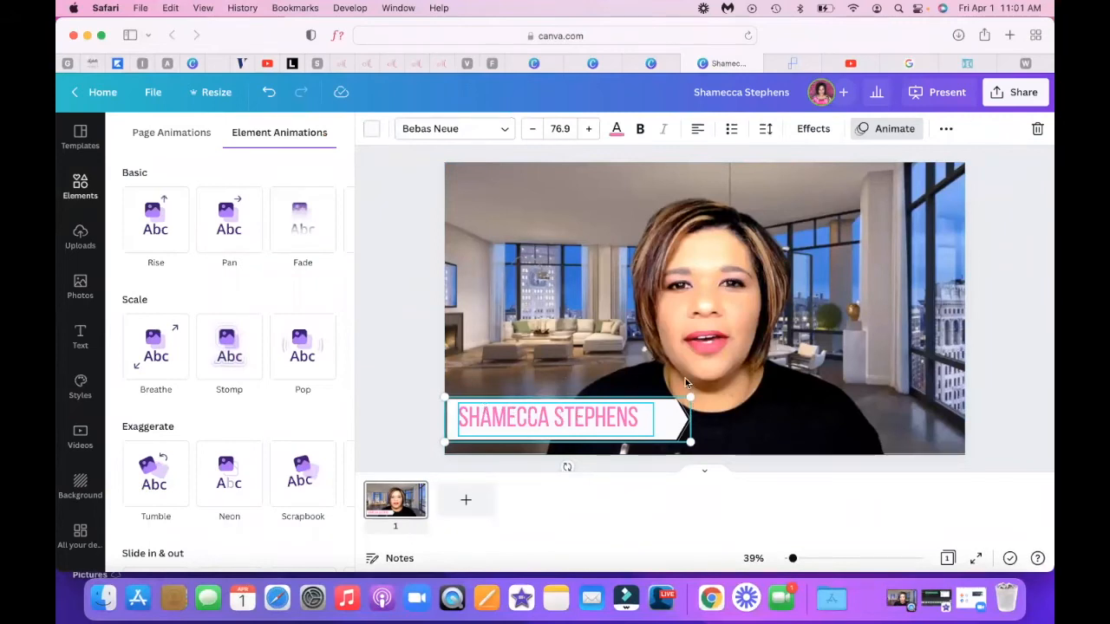
click(674, 413)
click(761, 401)
Step: Select the white banner and the name together and apply the Tumble element animation to them
click(662, 419)
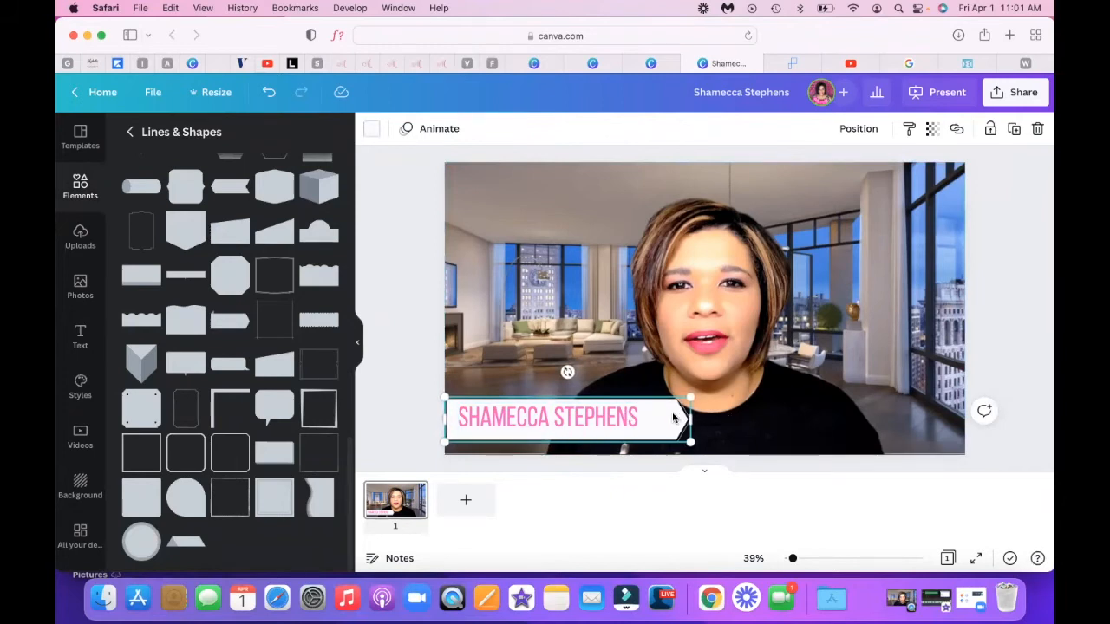
click(614, 417)
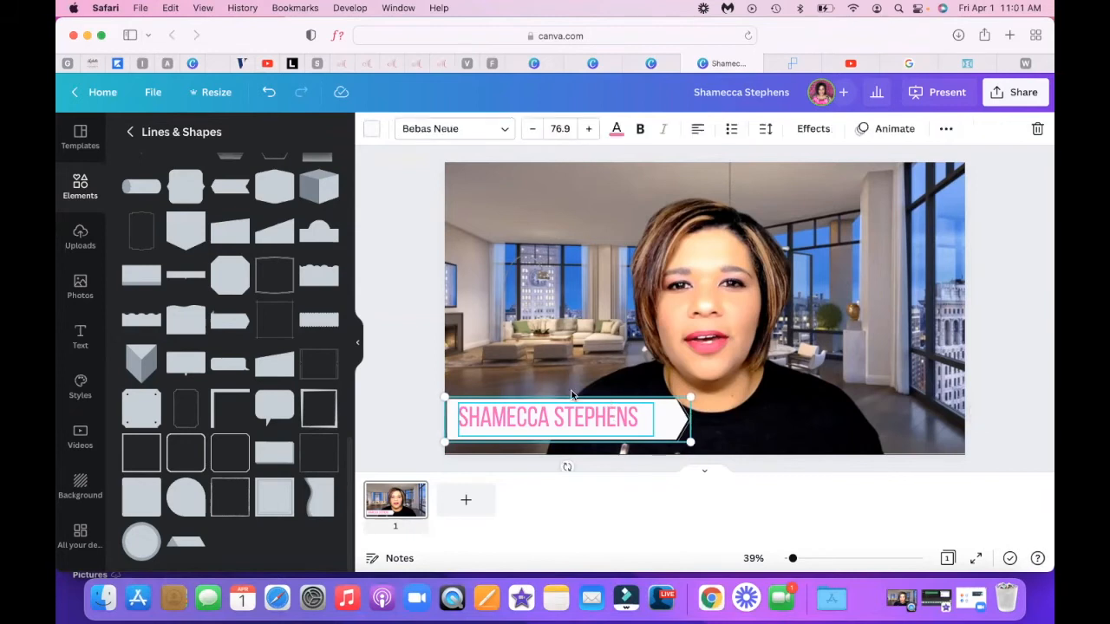
click(878, 130)
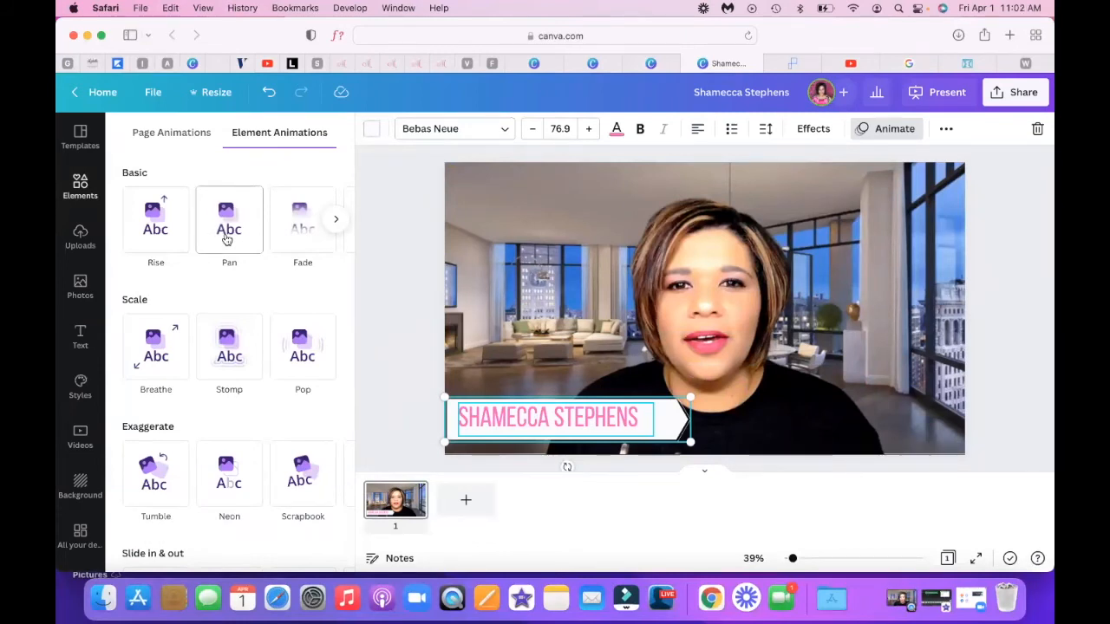
click(154, 466)
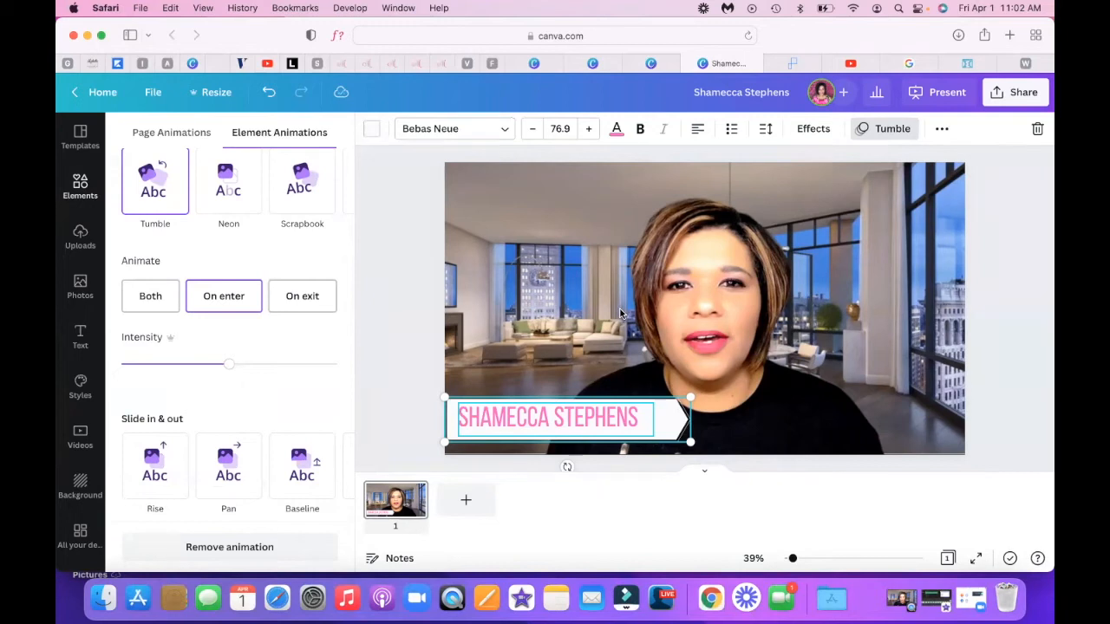
Step: Preview the animated lower third as a full-screen Standard presentation and return to the editor
click(938, 92)
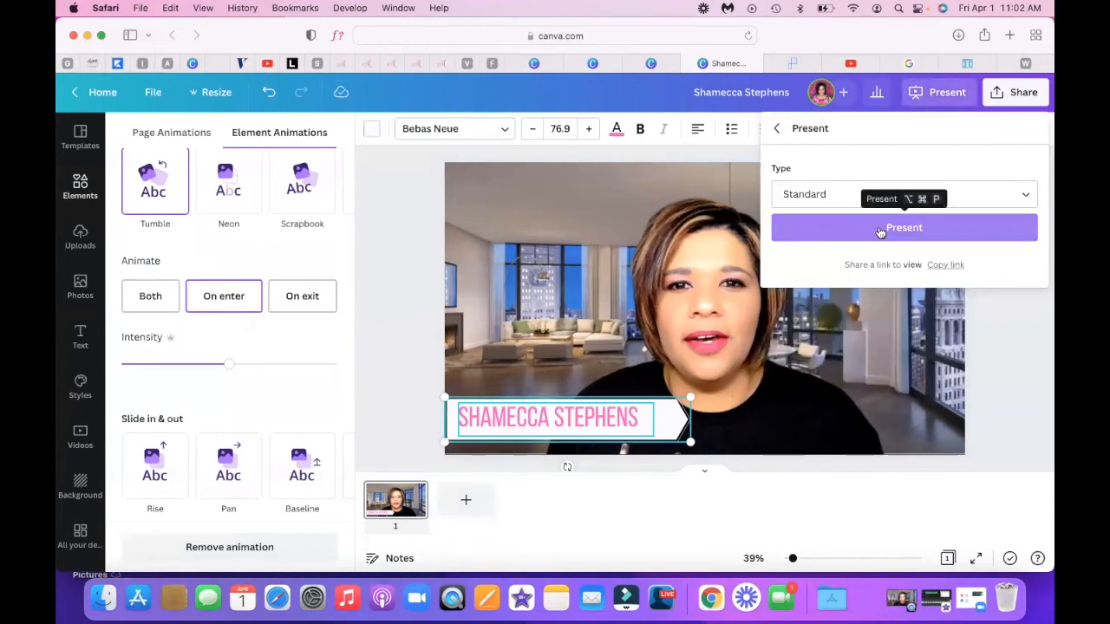
click(880, 229)
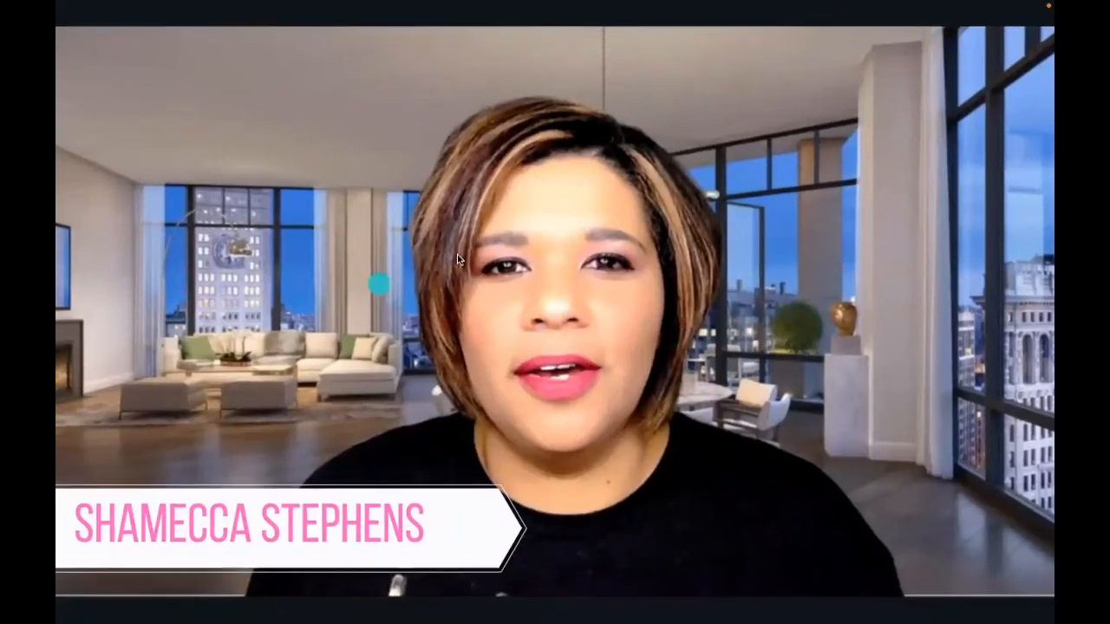
key(Escape)
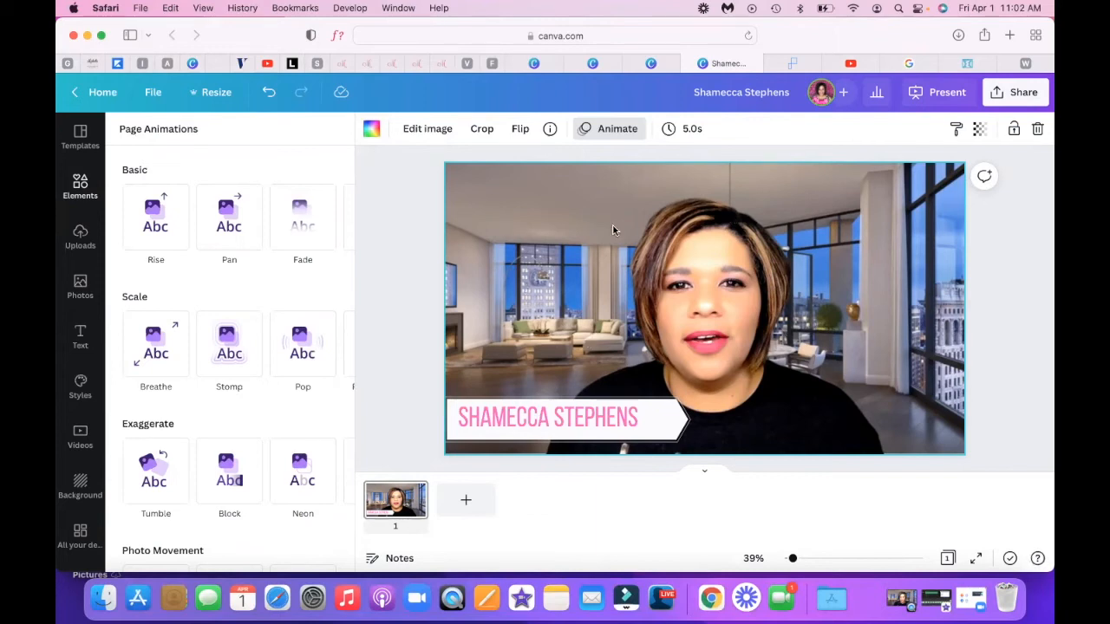
Step: Delete the presenter photo covering the green page background, keeping the white banner and the name
key(Delete)
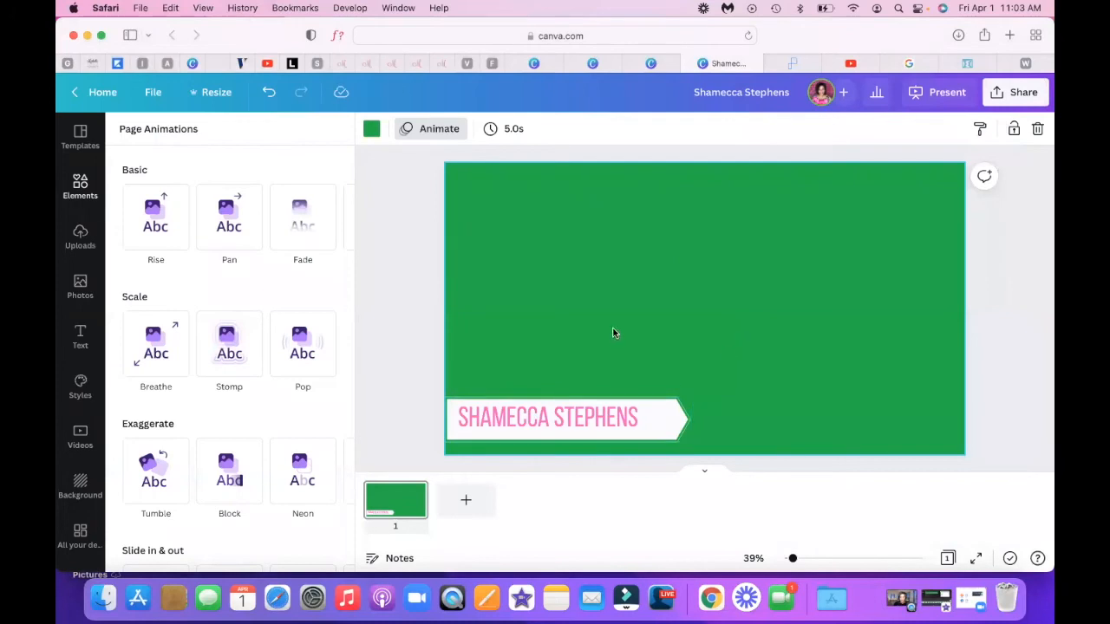
Step: Check the length of the first timeline clip in iMovie and set the Canva page timing to 6.9 s to match
click(937, 598)
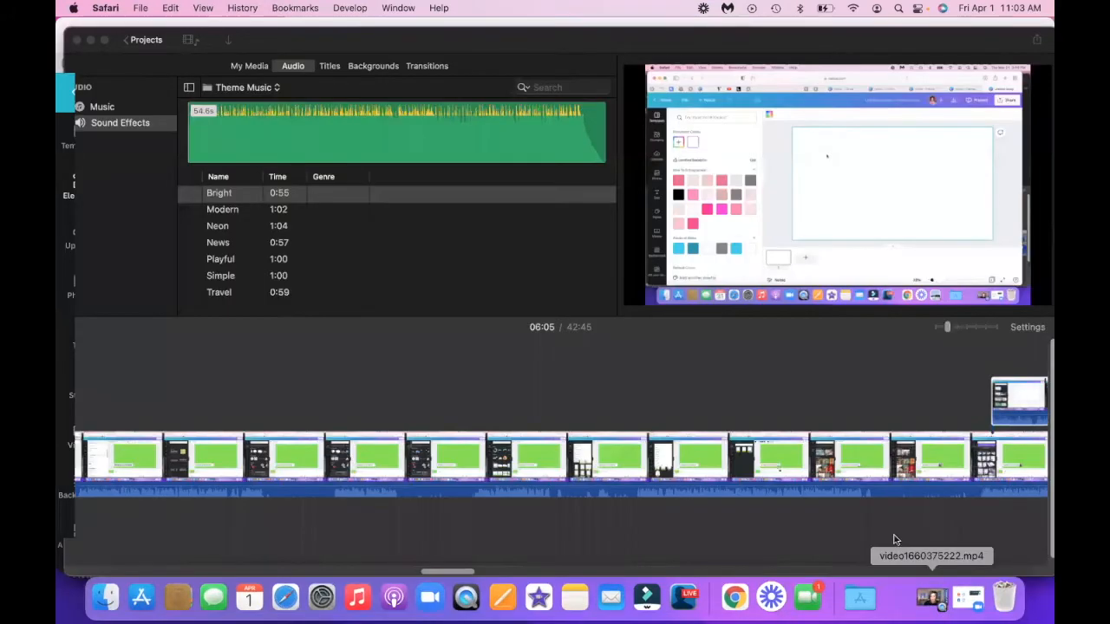
scroll(410, 431, left, 15)
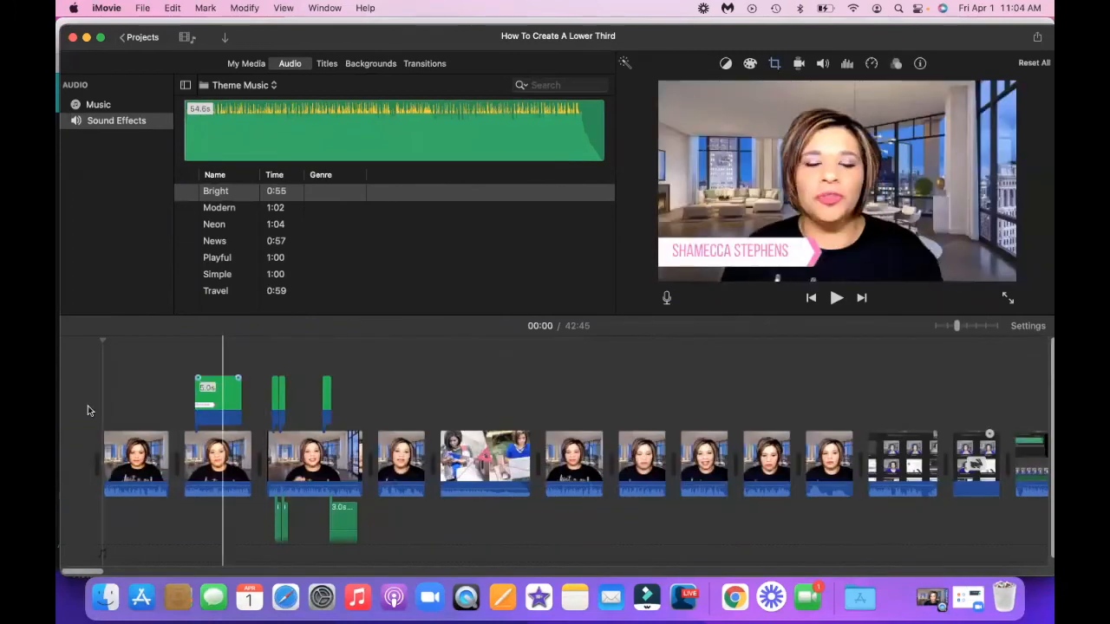
click(120, 451)
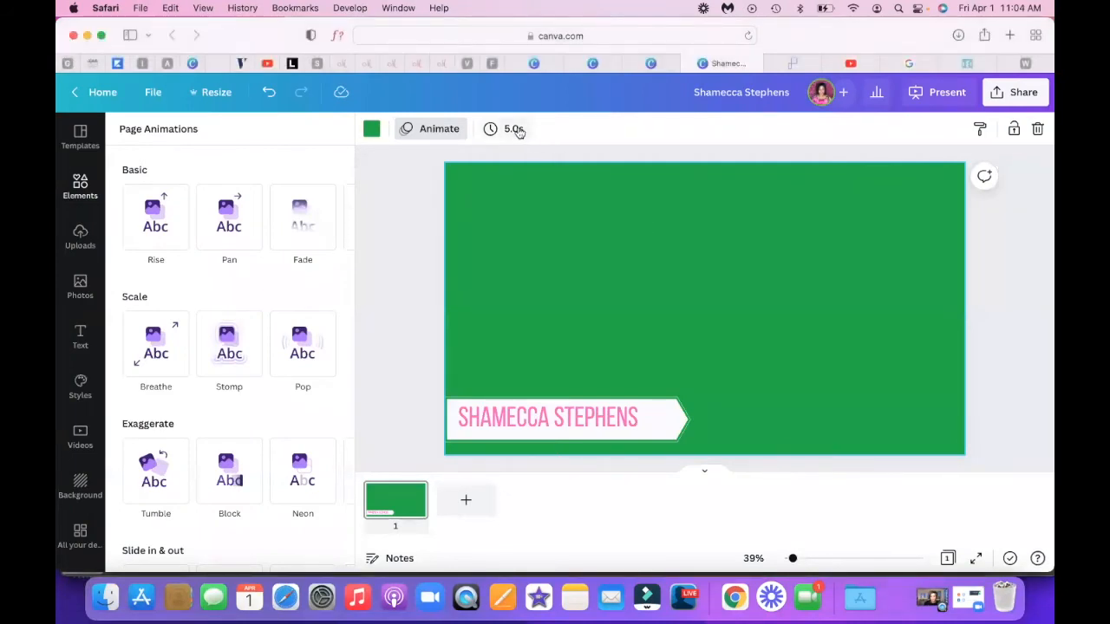
click(514, 129)
click(629, 177)
key(BackSpace)
key(BackSpace)
key(BackSpace)
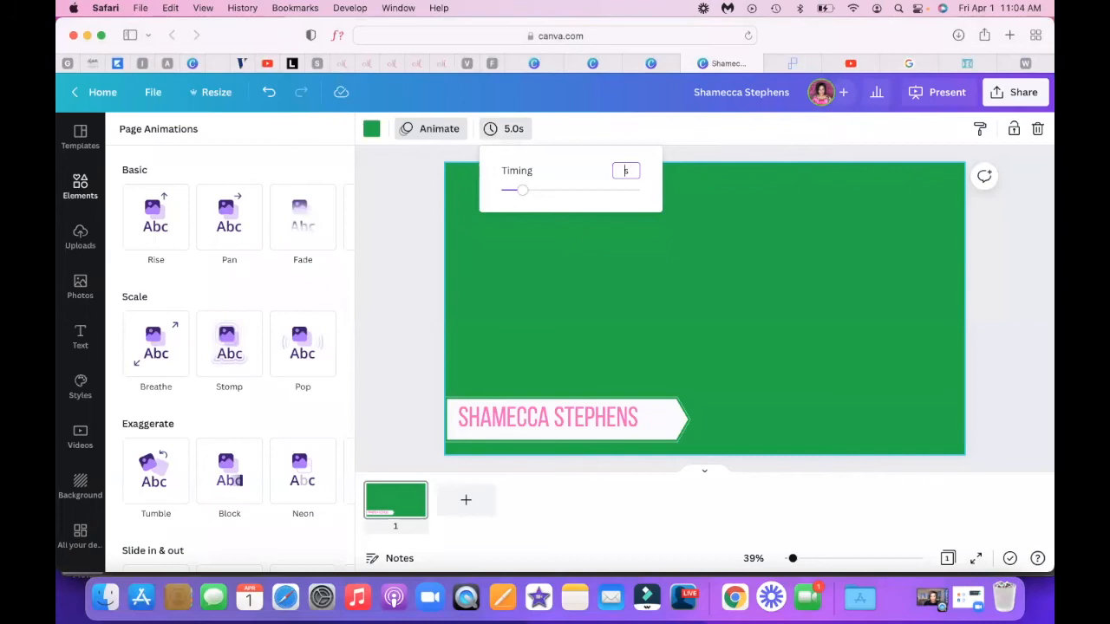
text(6.9s)
click(713, 186)
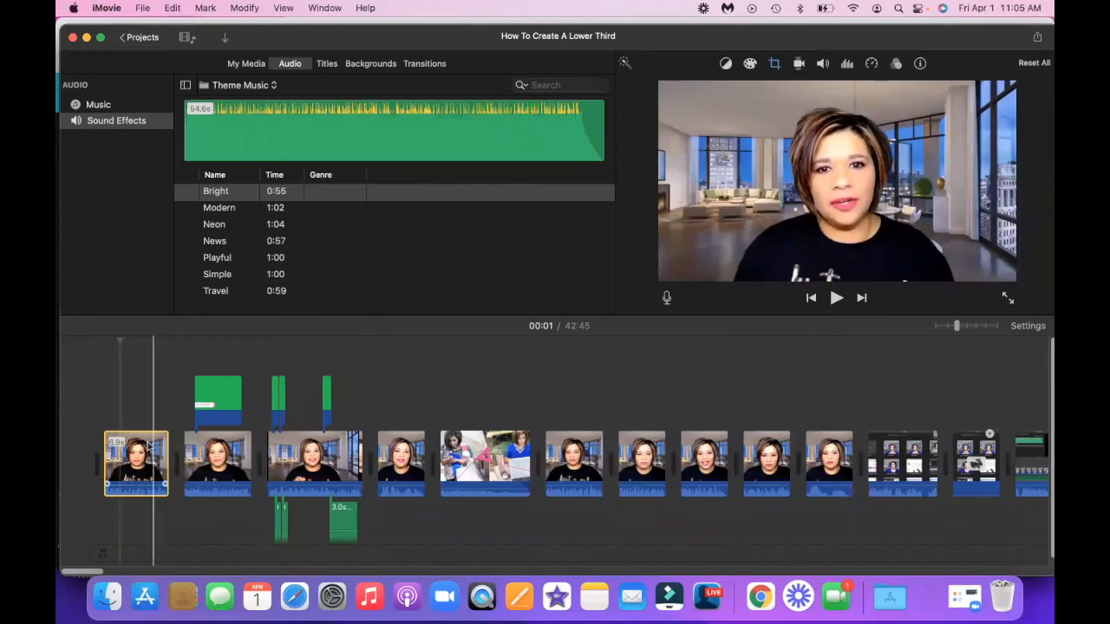
click(87, 37)
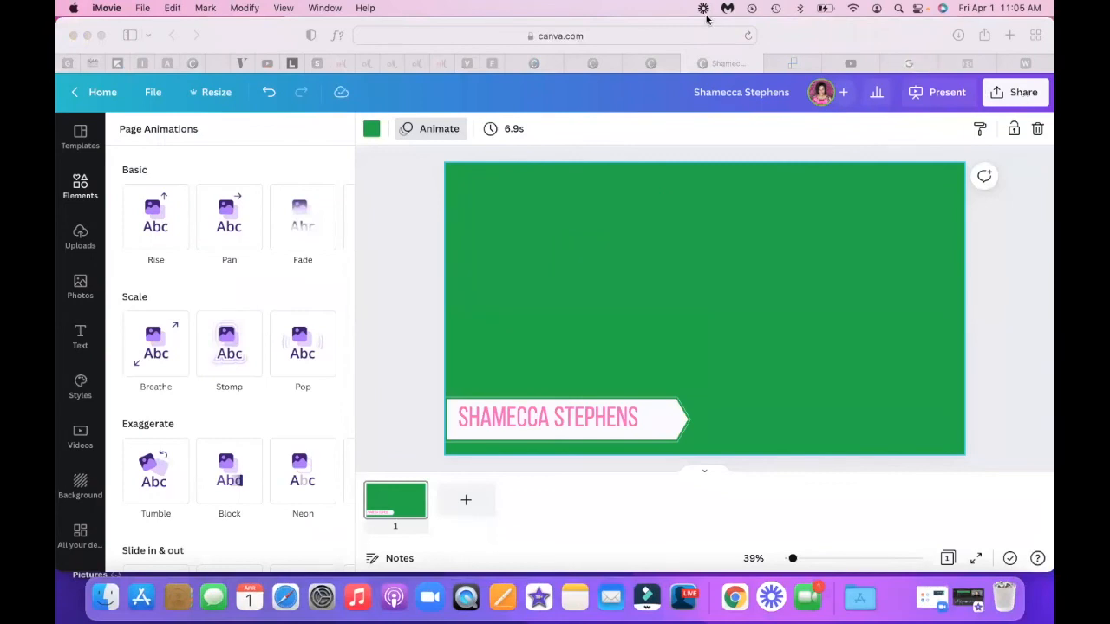
Step: Download the lower third design from Canva as an MP4 Video
click(1012, 93)
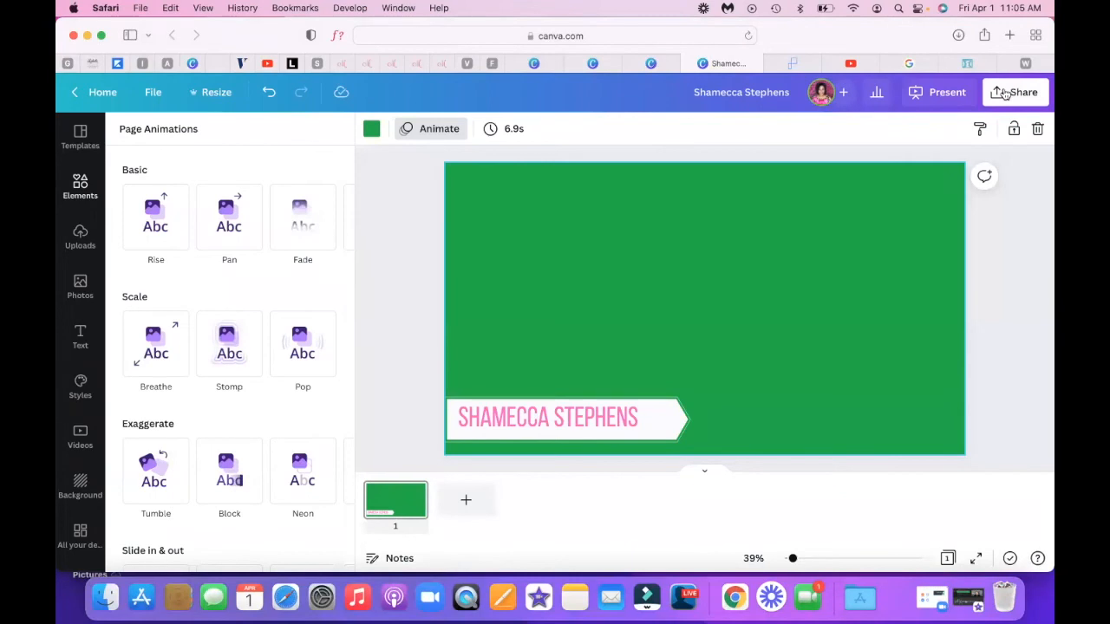
click(1004, 94)
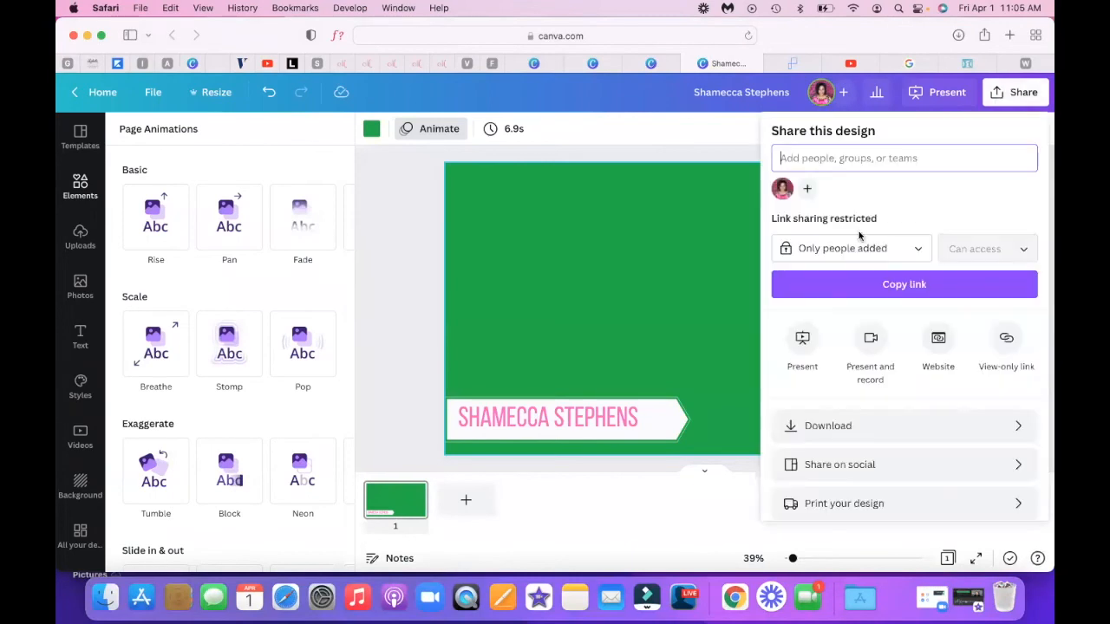
click(817, 433)
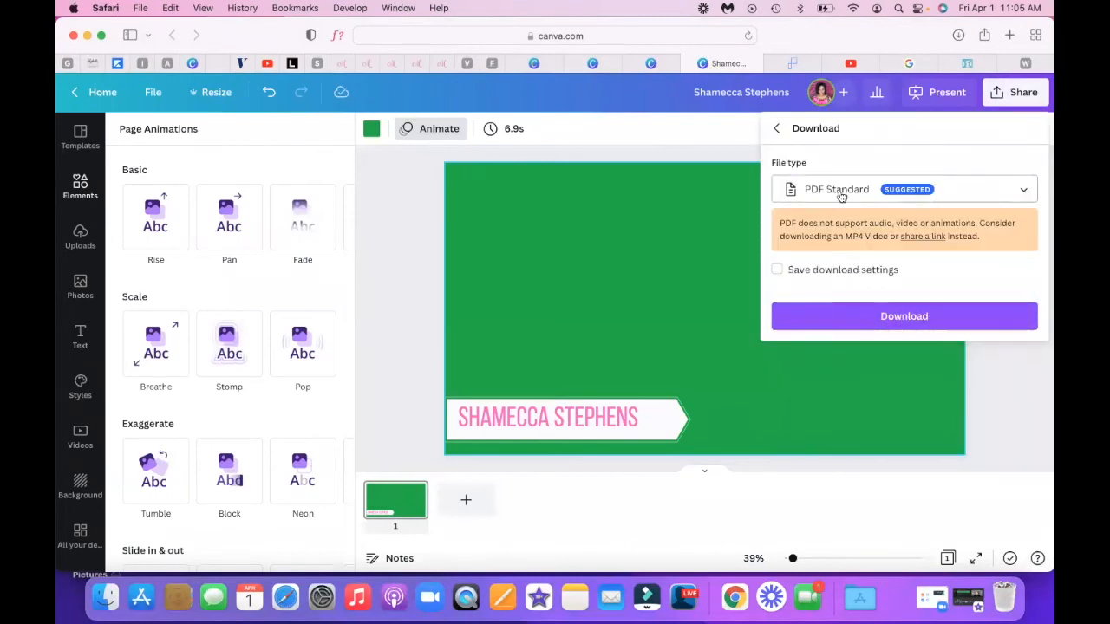
click(838, 190)
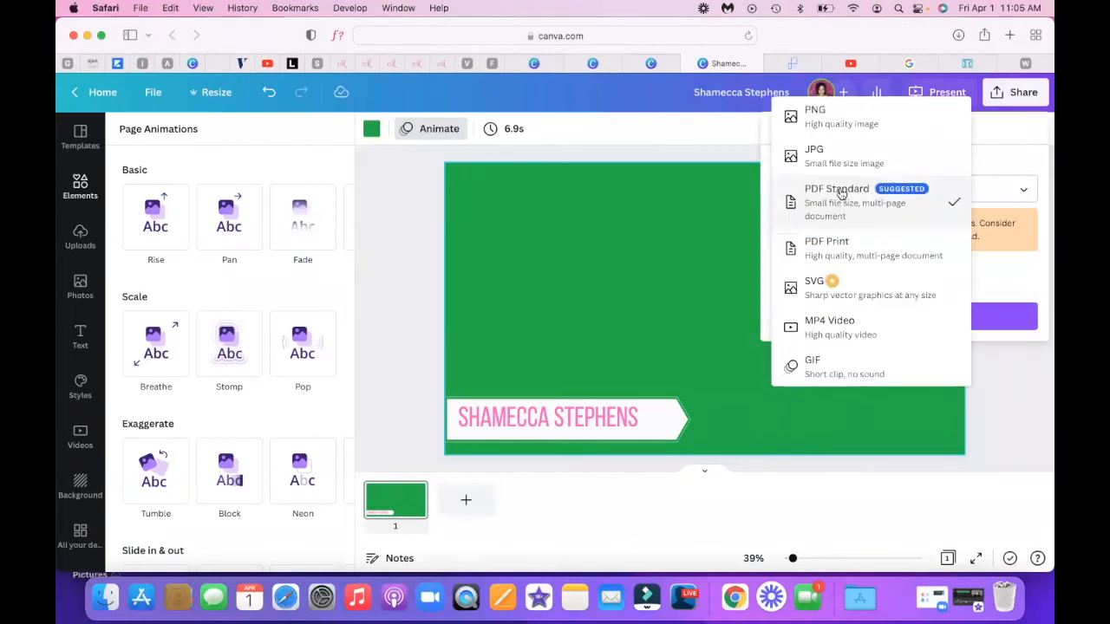
click(840, 328)
click(847, 268)
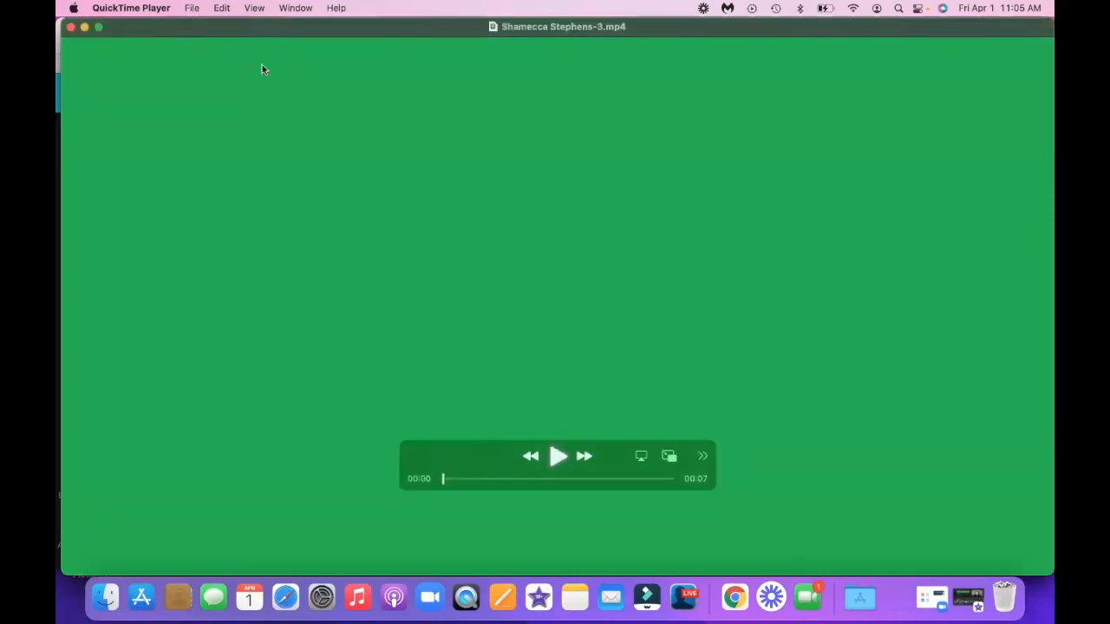
Step: In QuickTime Player, export the downloaded clip at 1080p to the Desktop with the name "Example Lower Third | ***"
click(192, 8)
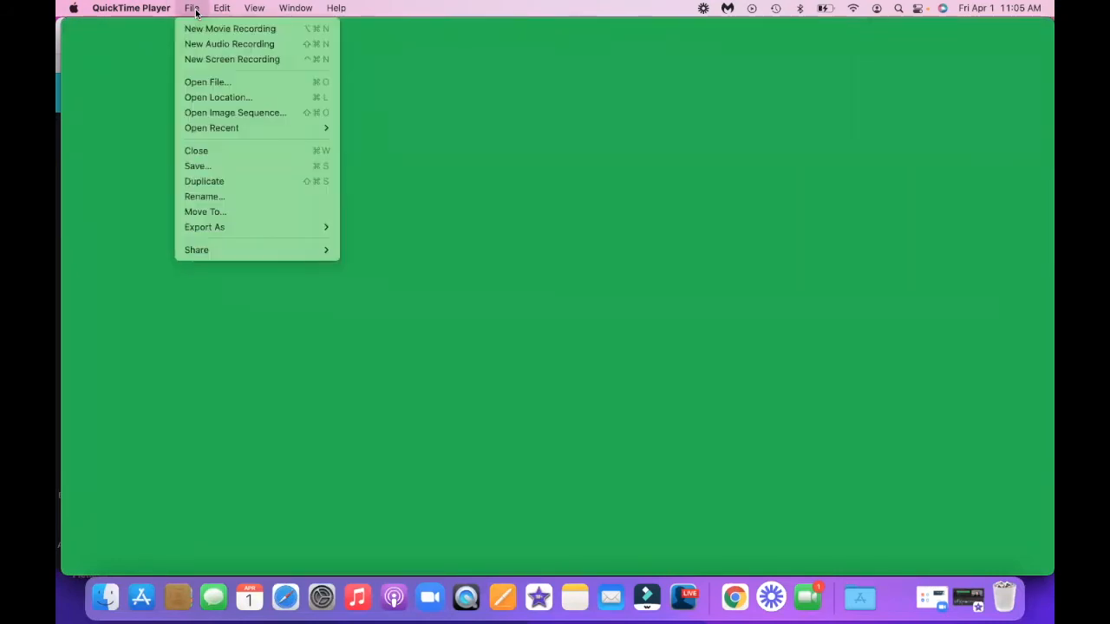
mouse_move(220, 226)
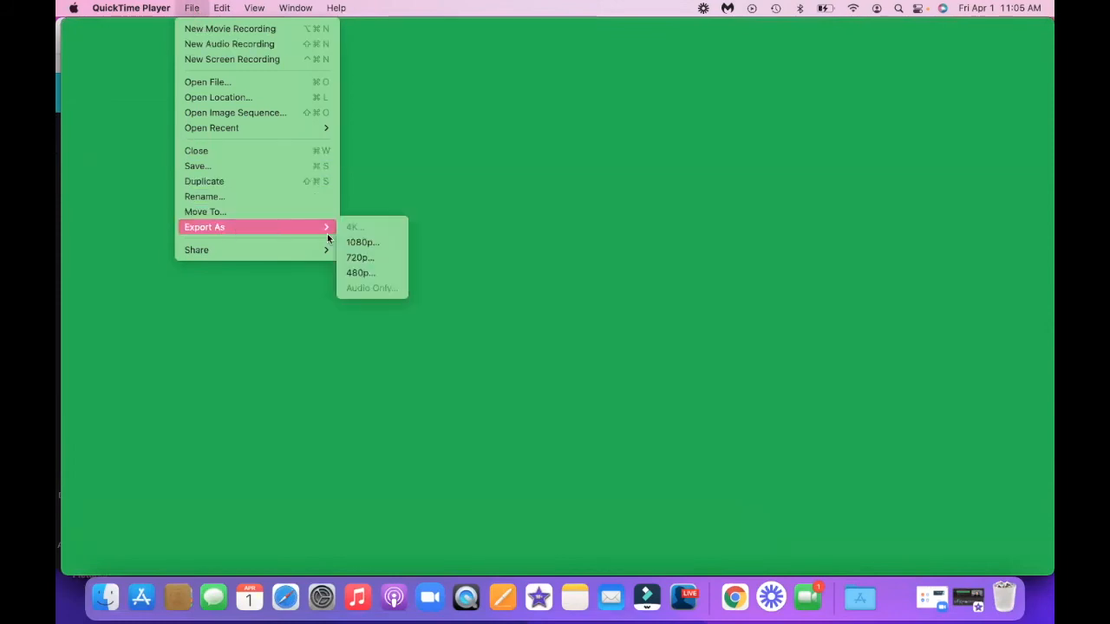
click(352, 245)
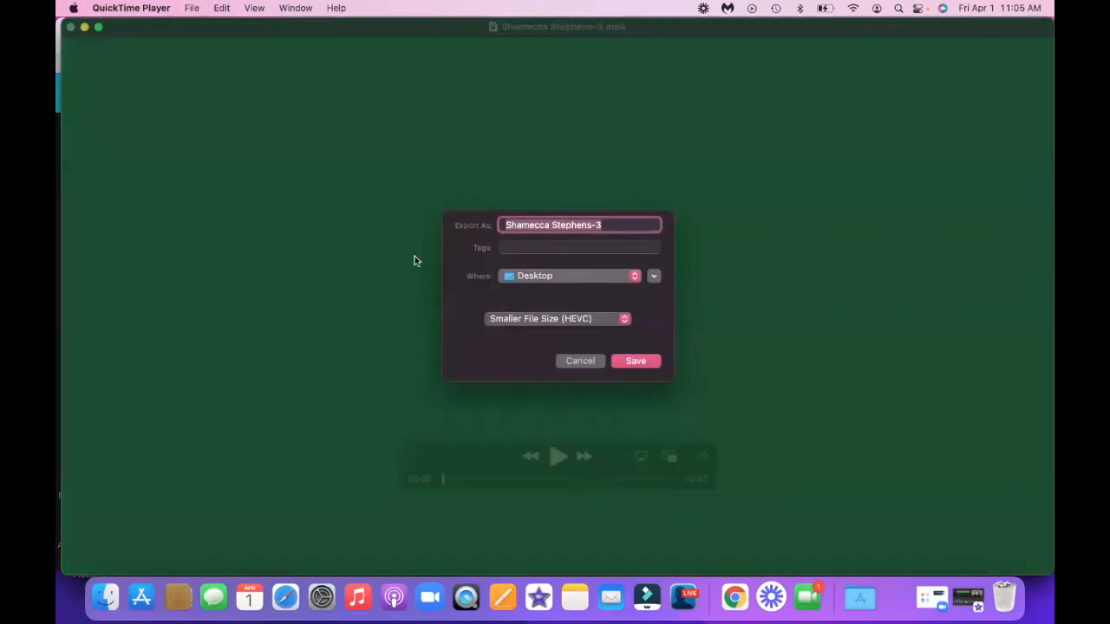
key(BackSpace)
text(Demo)
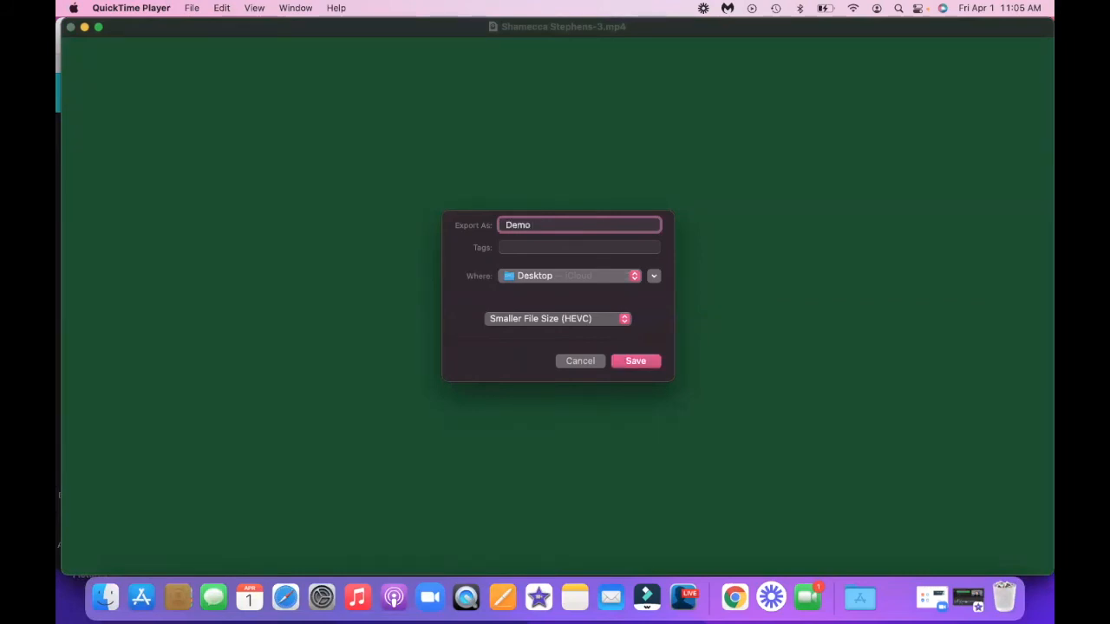
text(m)
key(BackSpace)
key(BackSpace)
key(BackSpace)
text(Example Lower T)
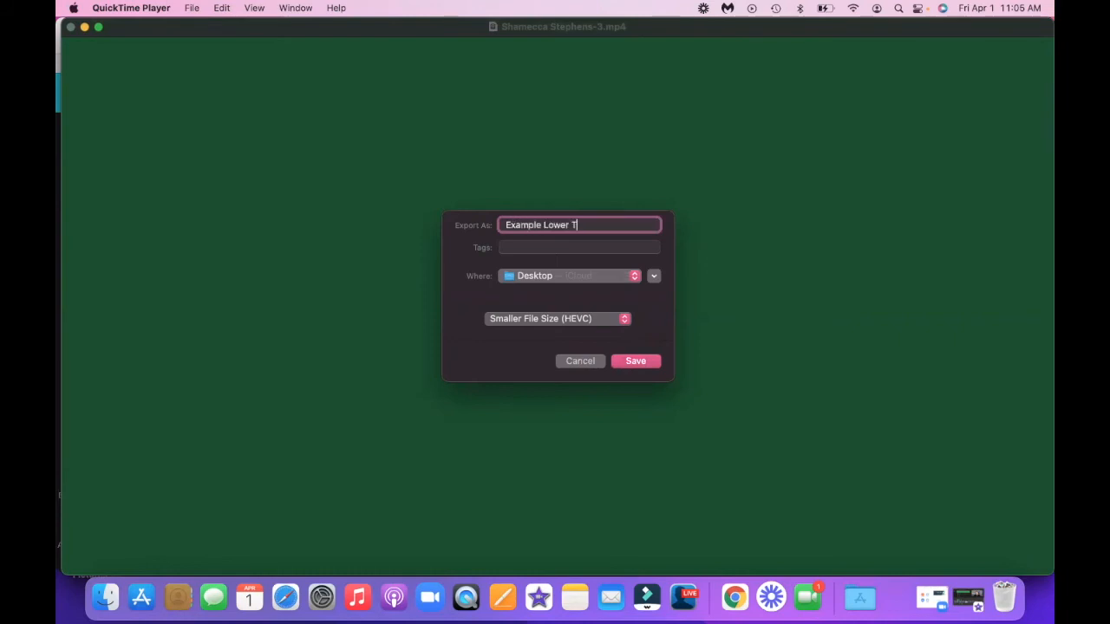
text(hird | ***)
click(637, 360)
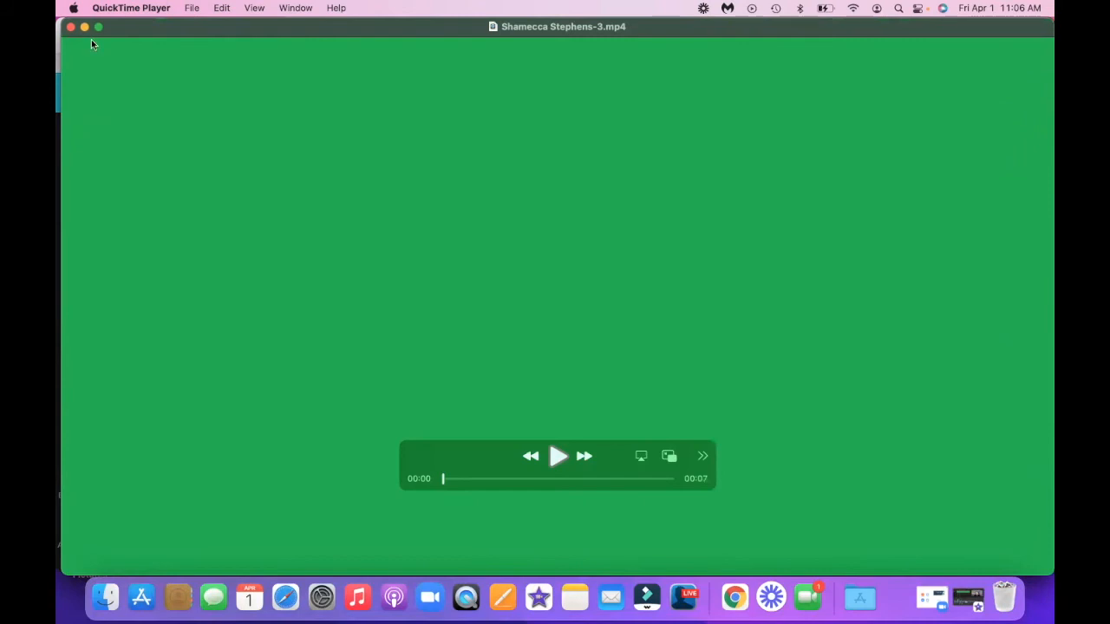
Step: Clear the open windows, switch to iMovie and place the desktop file "Example Lower Third | ***.mov" above the first timeline clip
click(73, 29)
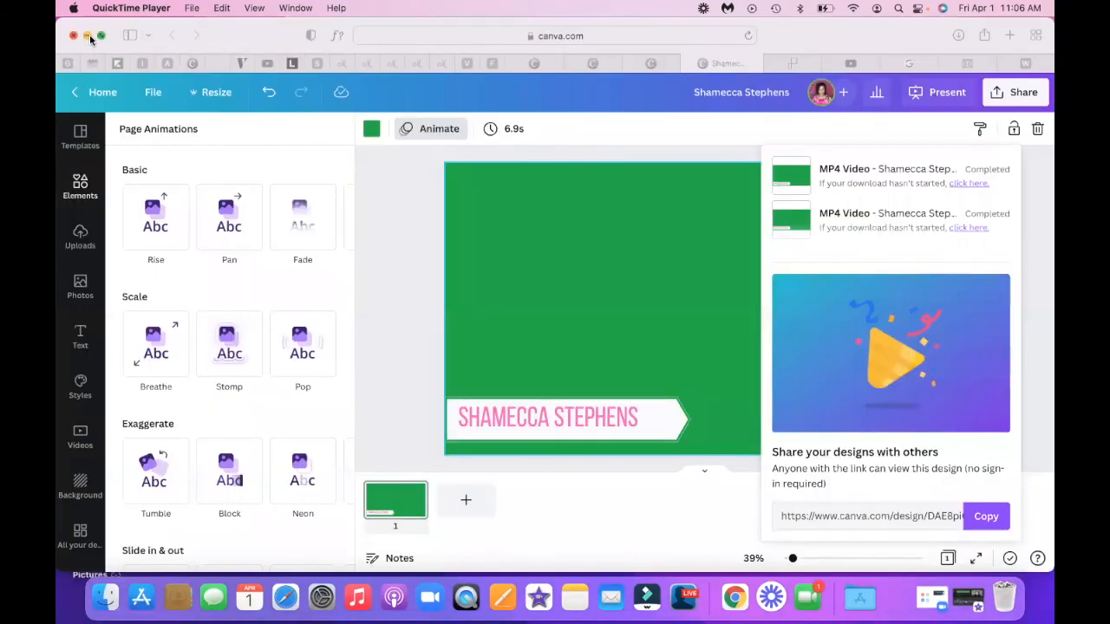
click(75, 37)
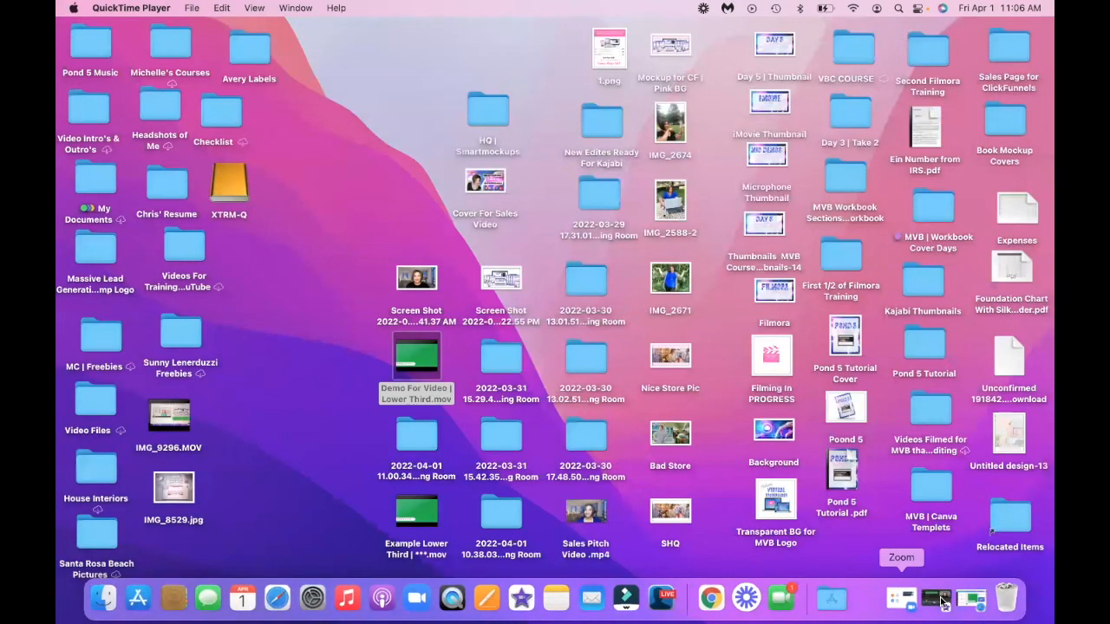
click(943, 600)
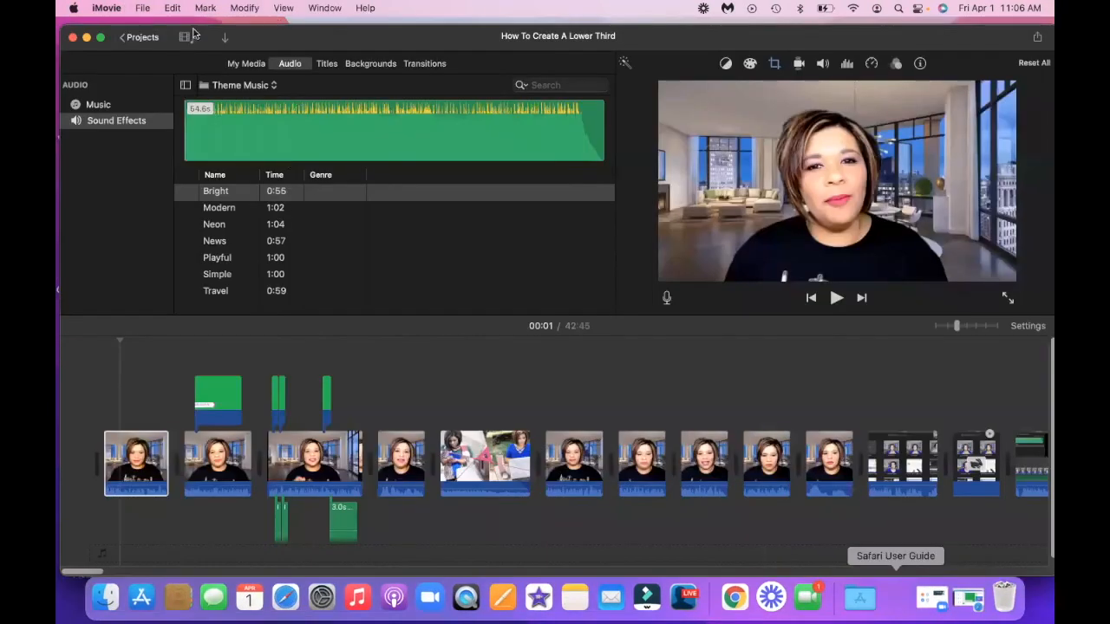
drag(395, 35, 798, 29)
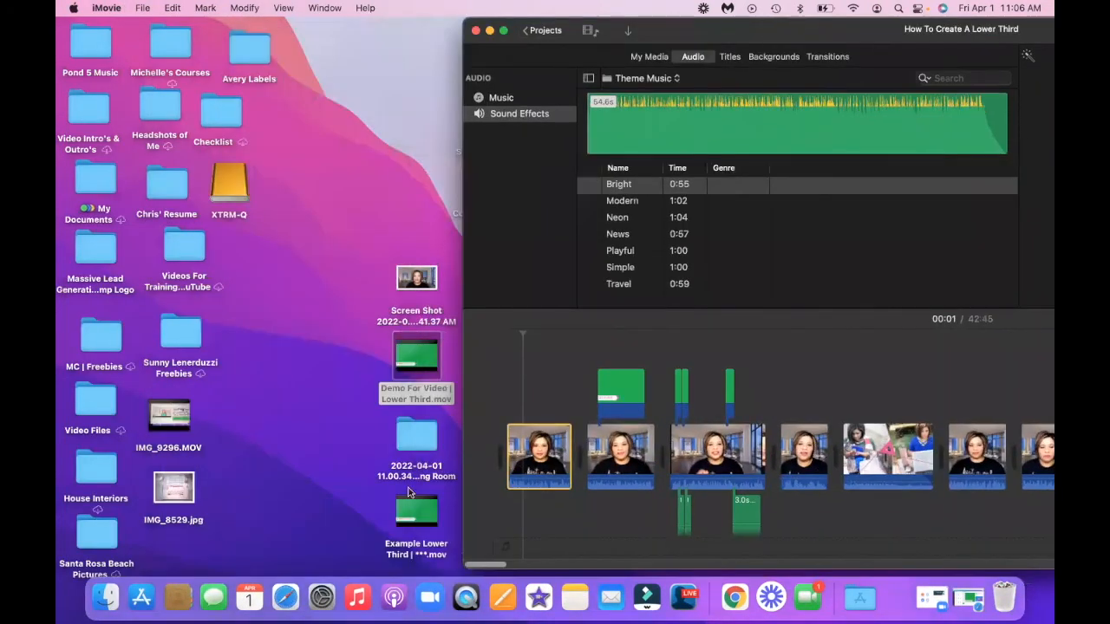
drag(412, 513, 483, 385)
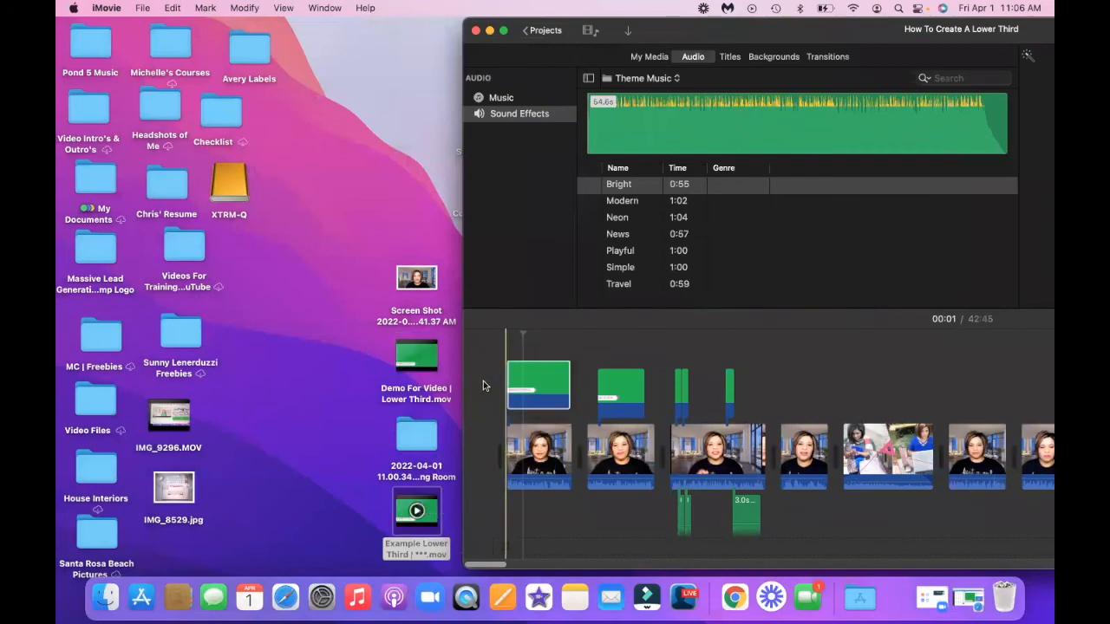
drag(856, 36, 446, 8)
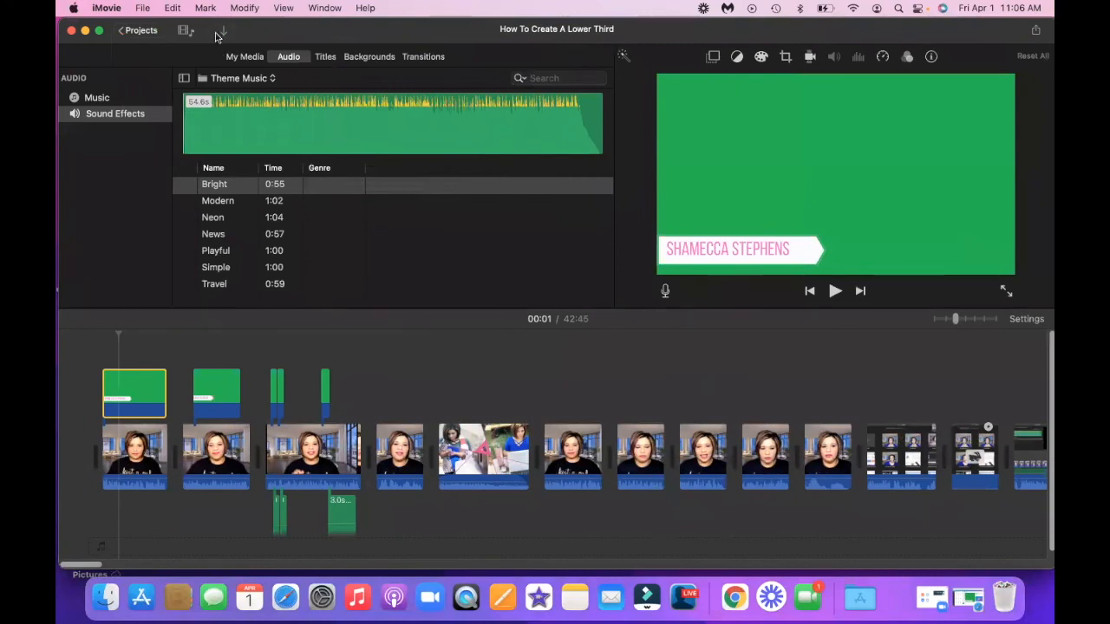
Step: Play the timeline briefly from the beginning to preview the newly added overlay clip
click(65, 422)
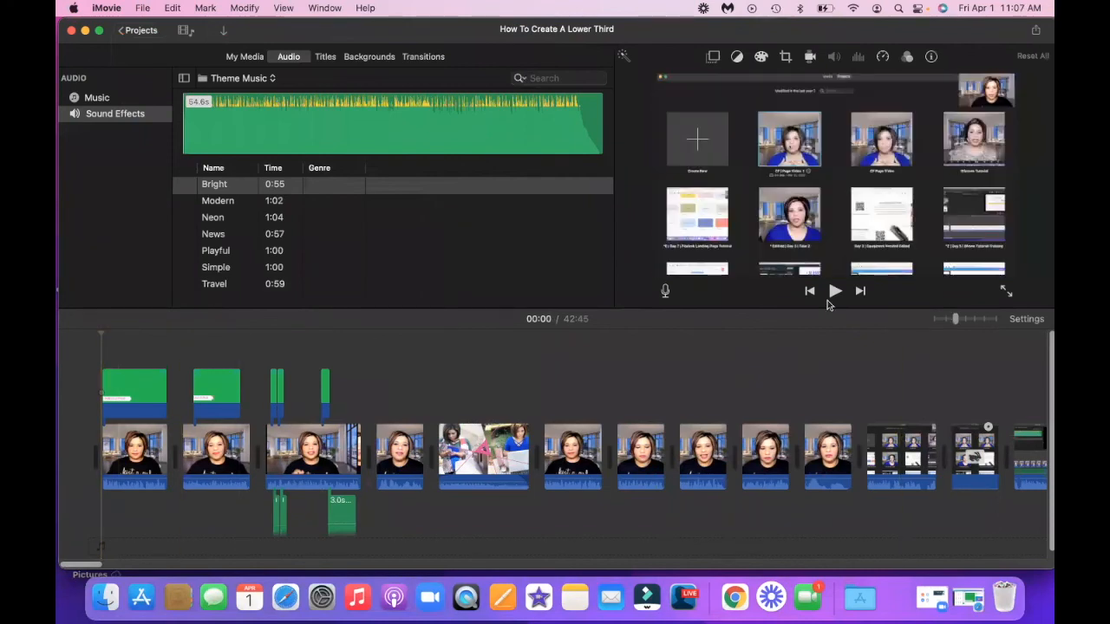
click(835, 293)
click(835, 293)
Step: Set the video overlay mode of the lower third clip above the first clip to Green/Blue Screen
click(140, 401)
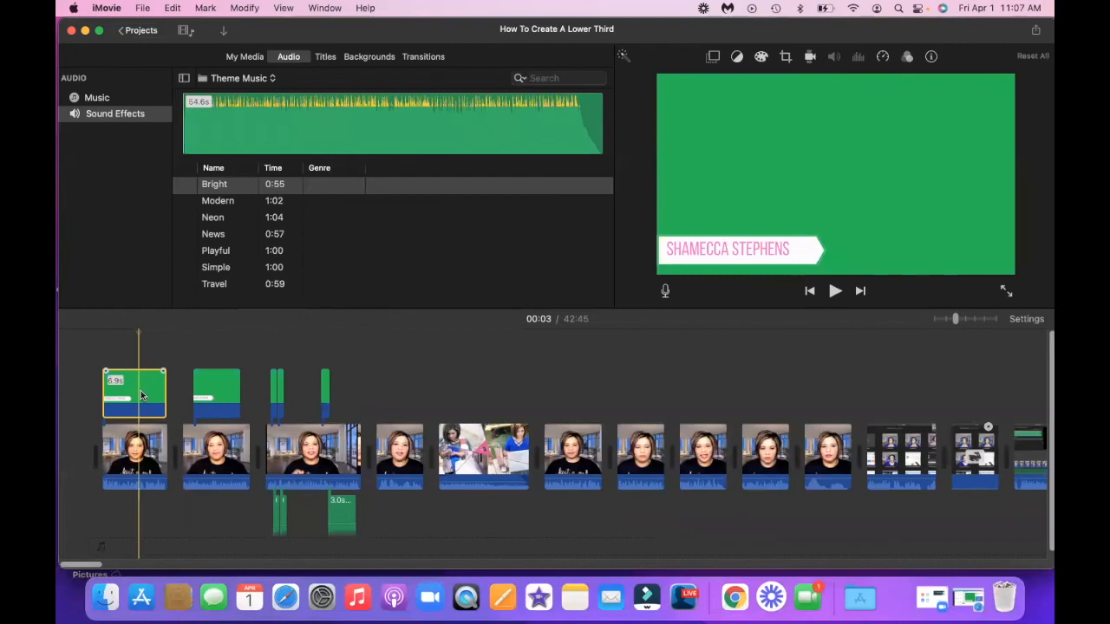
click(712, 59)
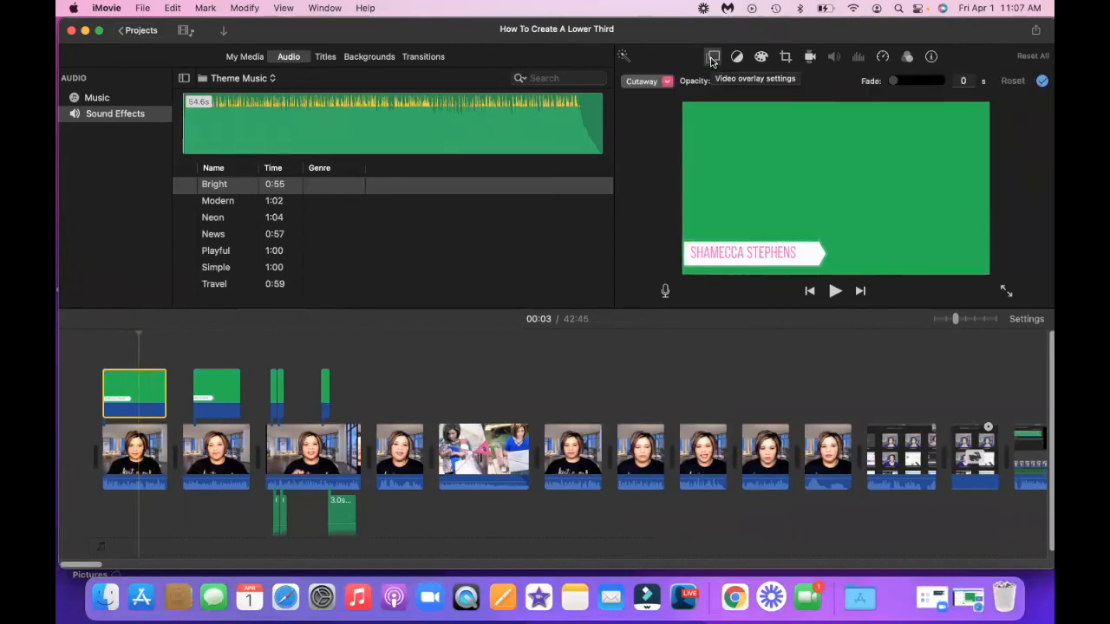
click(669, 83)
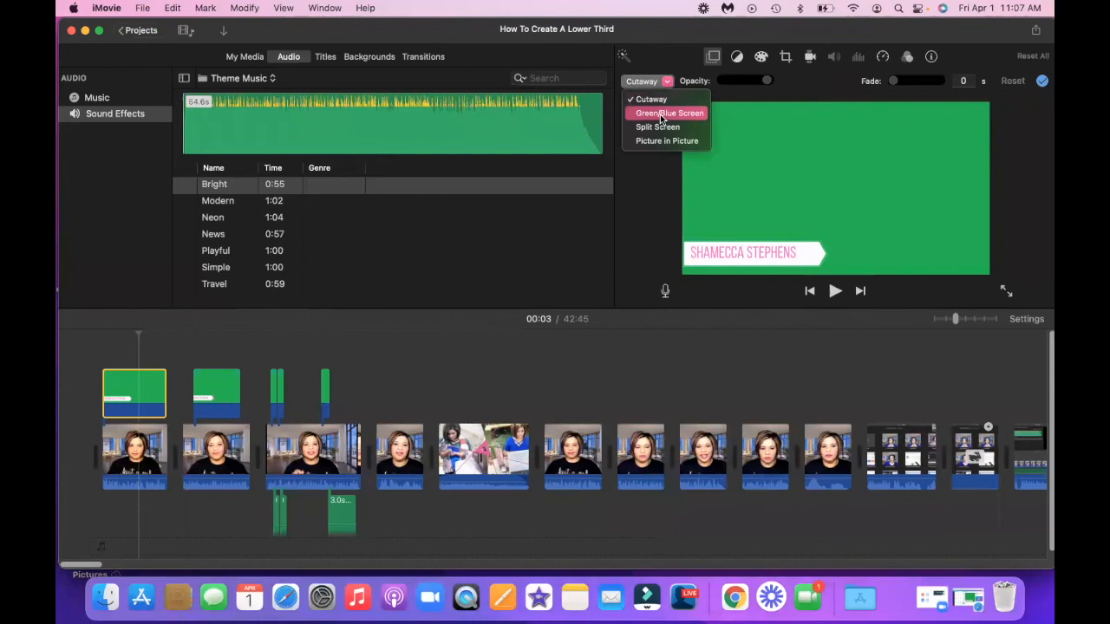
click(660, 115)
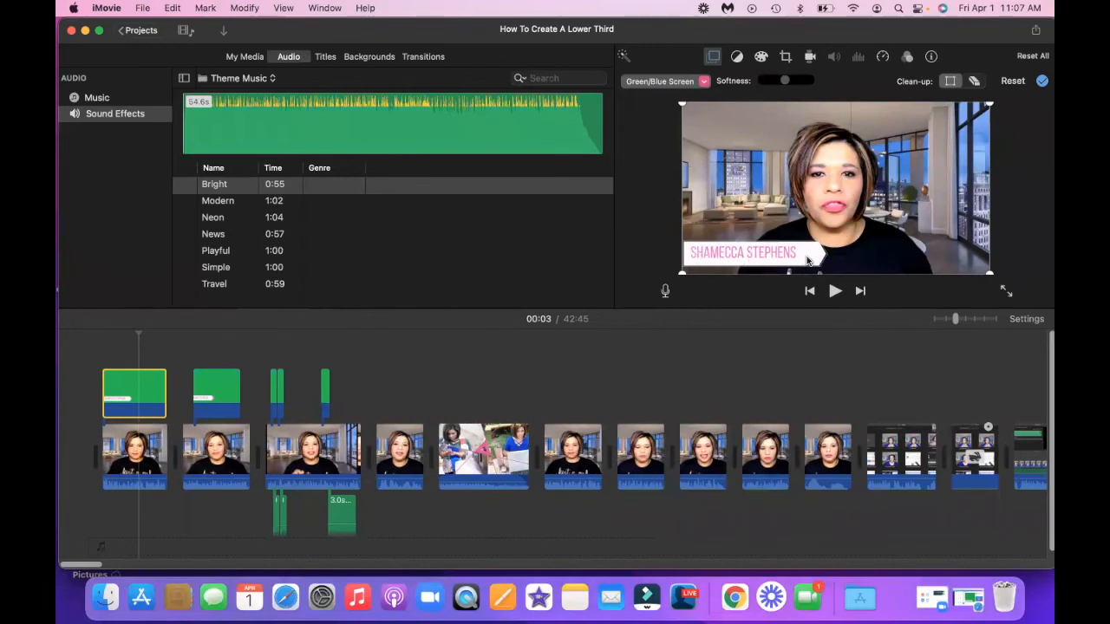
Step: Play the keyed lower third from the start of the timeline to check its animation over the video
click(91, 364)
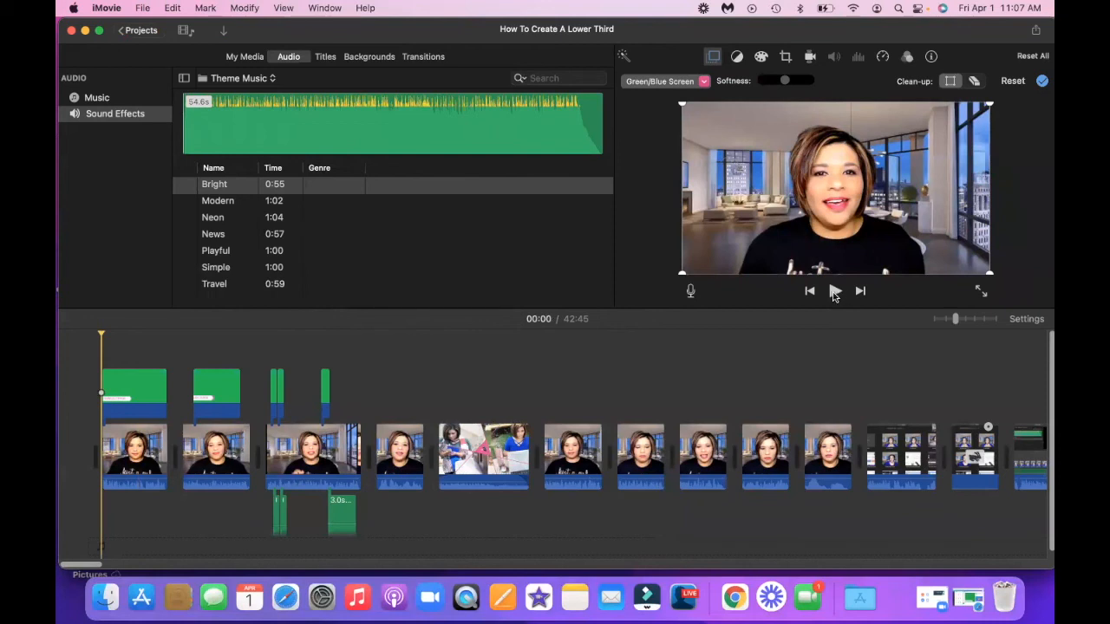
click(835, 293)
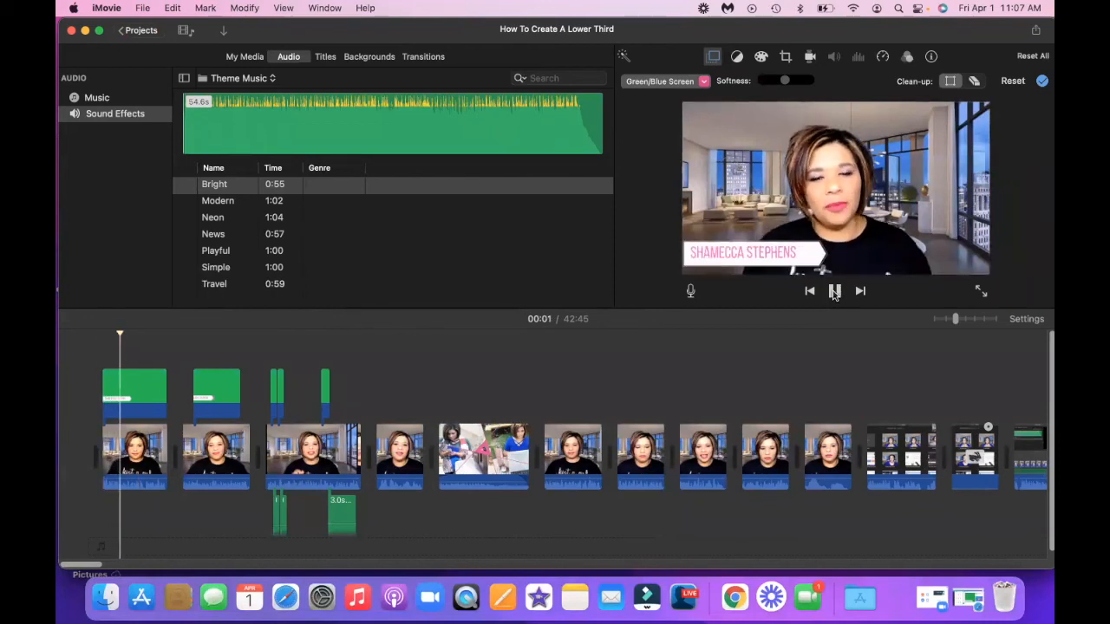
click(834, 293)
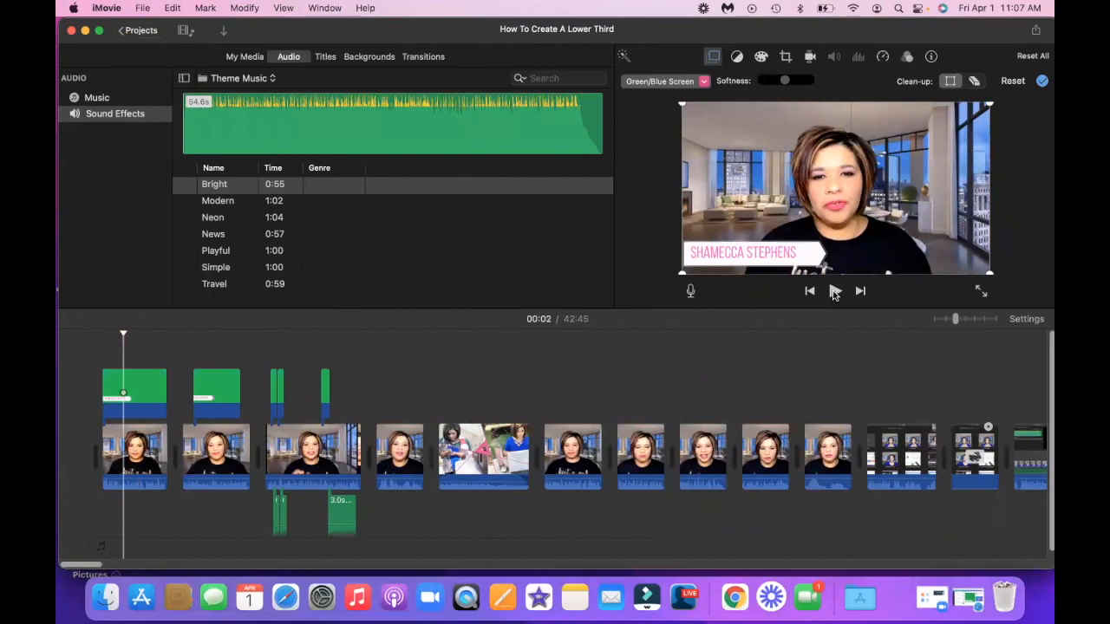